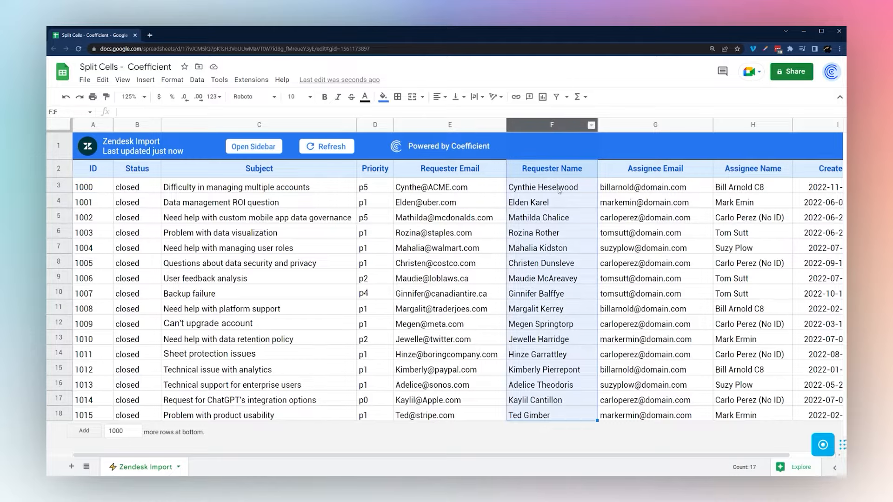
# Insert an empty column to the right of the Requester Name column
pyautogui.click(690, 233)
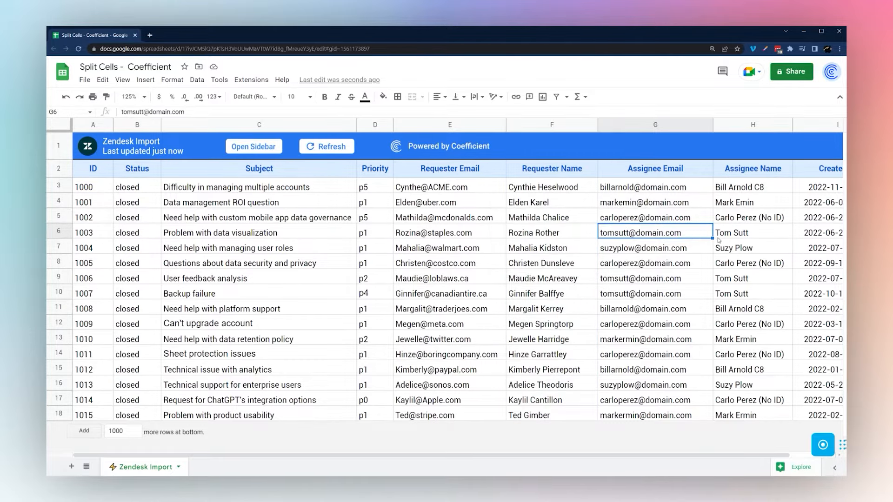
pyautogui.rightClick(542, 125)
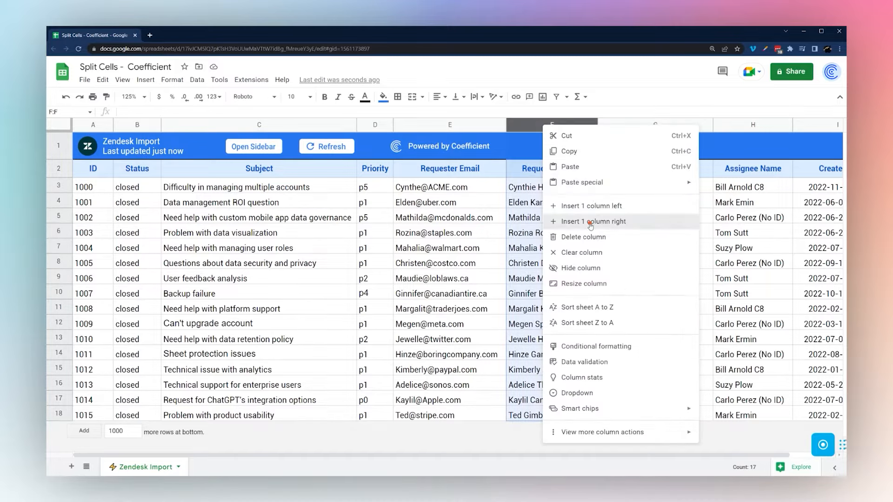
pyautogui.click(619, 222)
pyautogui.click(654, 207)
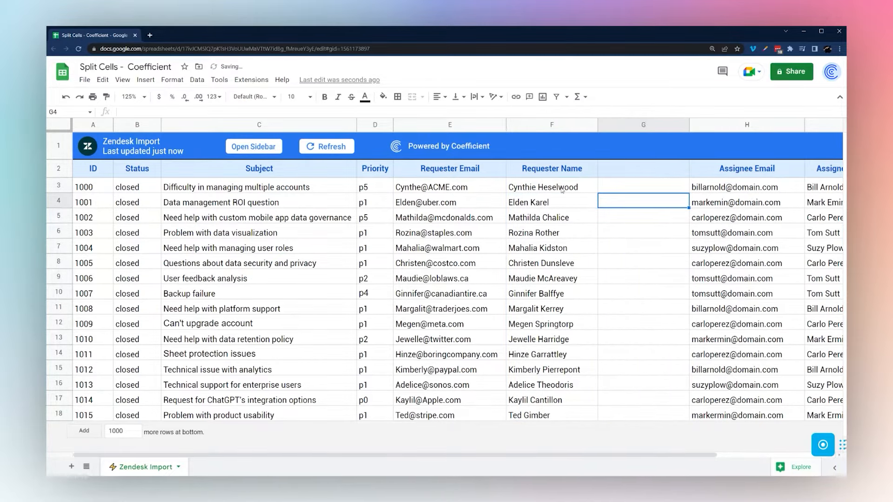
# Split the requester names in F3:F18 at the space, then undo the split
pyautogui.moveTo(562, 190); pyautogui.dragTo(546, 420)
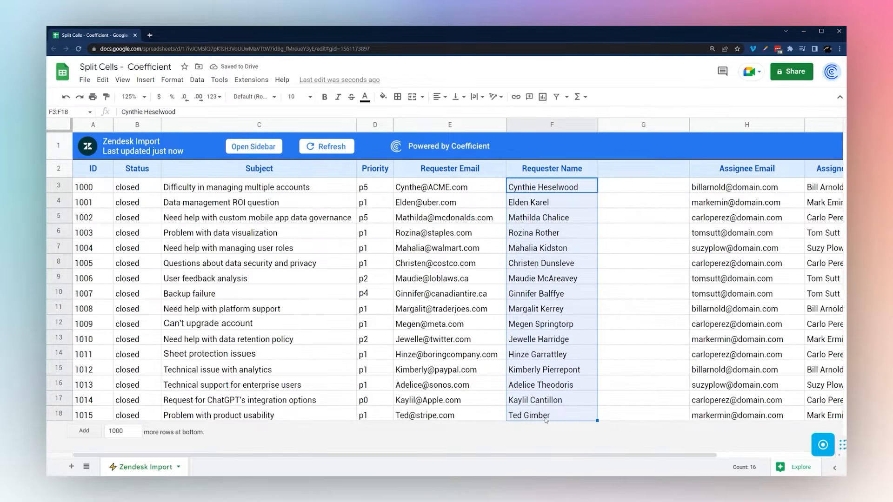
pyautogui.click(197, 80)
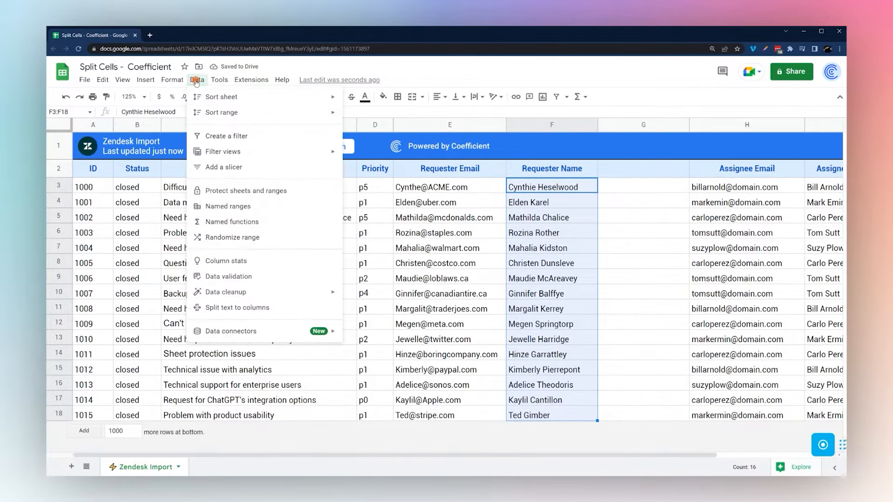
pyautogui.click(219, 310)
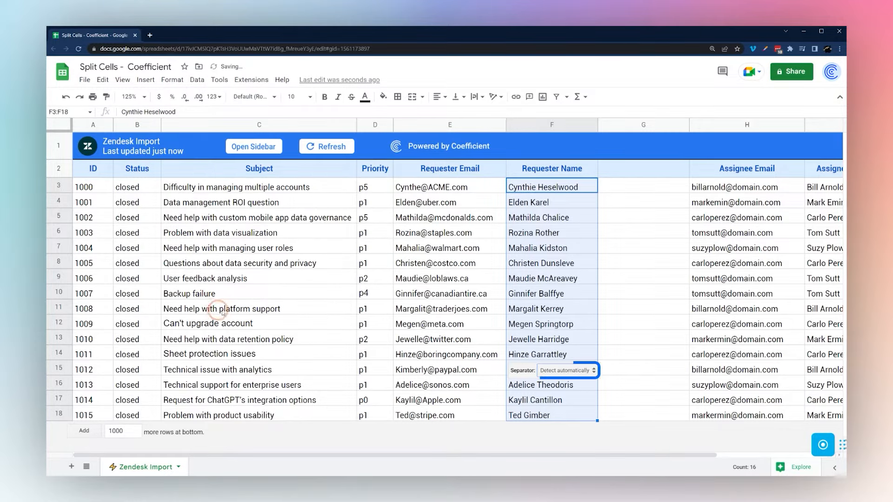
pyautogui.click(575, 372)
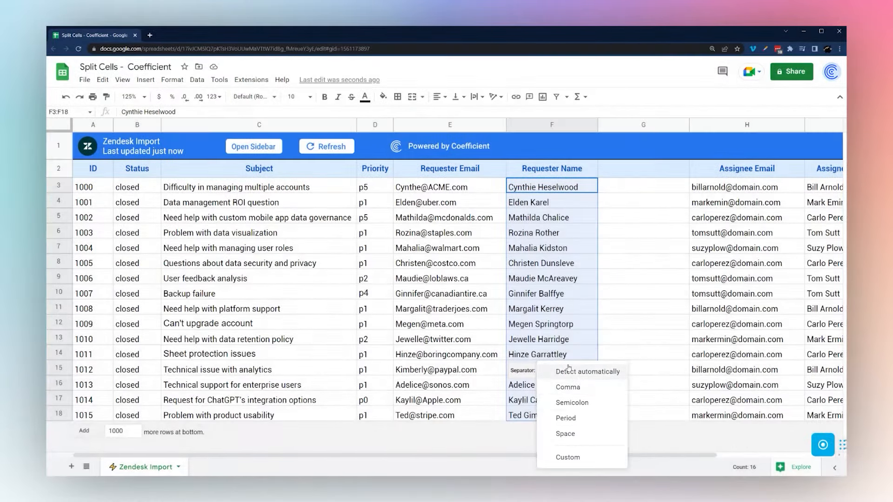
pyautogui.click(562, 434)
pyautogui.click(633, 250)
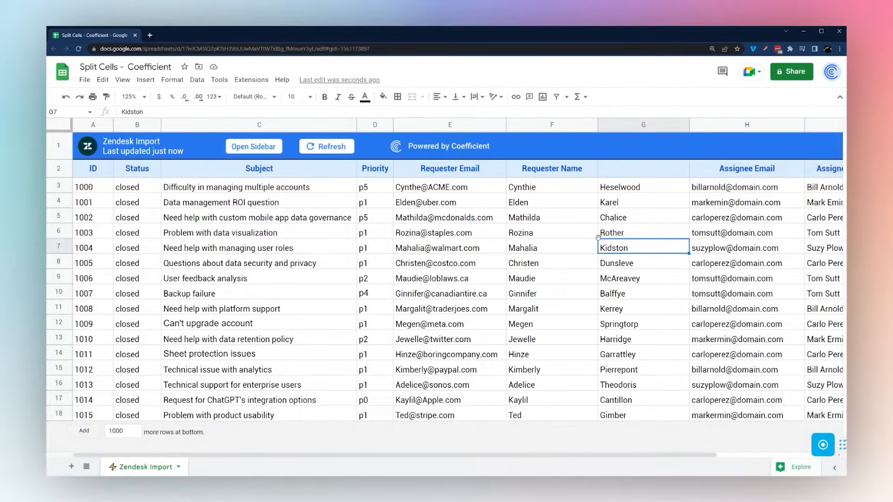
pyautogui.hotkey('ctrl', 'z')
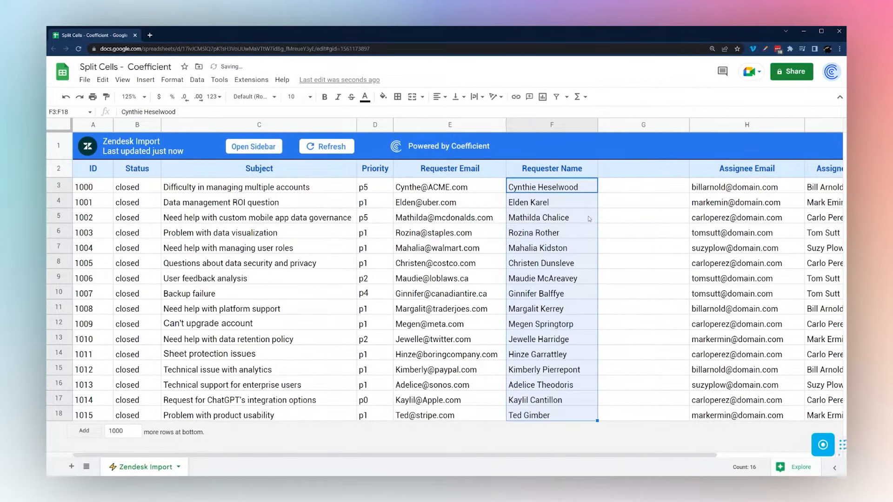
pyautogui.click(611, 184)
# Enter =split(F3," ") in G3, which shows #REF! because H3 already holds data
pyautogui.write('=')
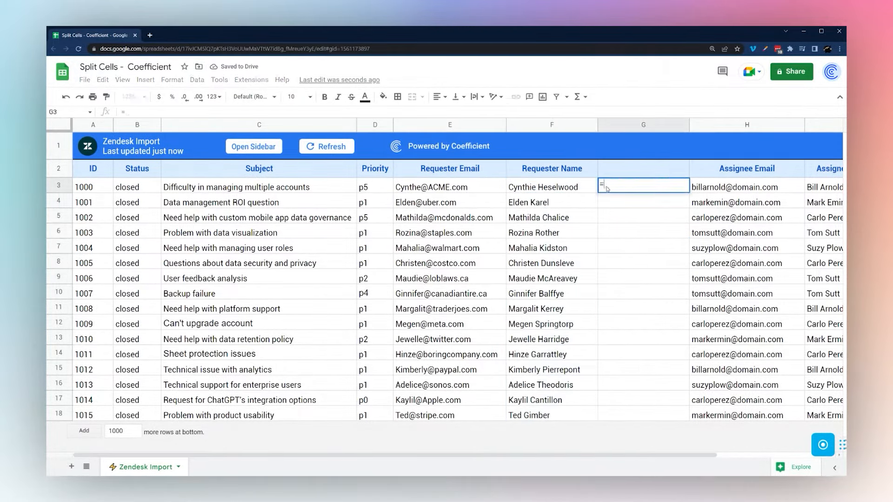
pyautogui.write('split')
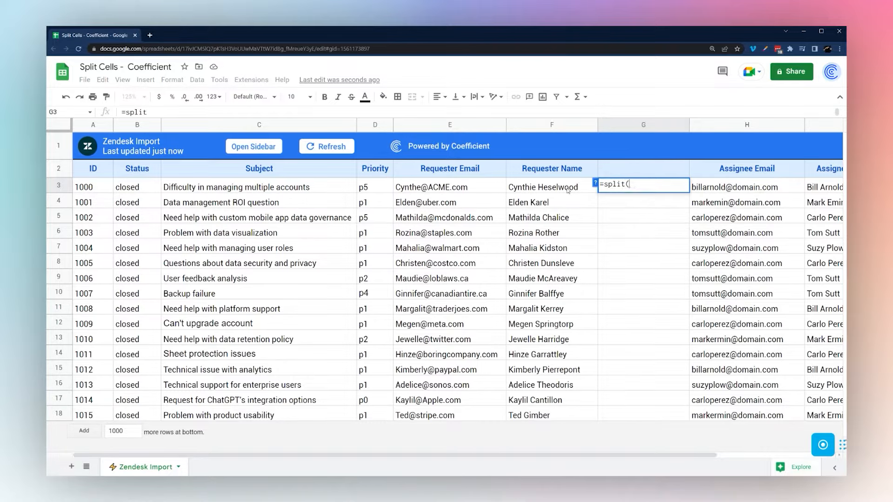
pyautogui.write('(')
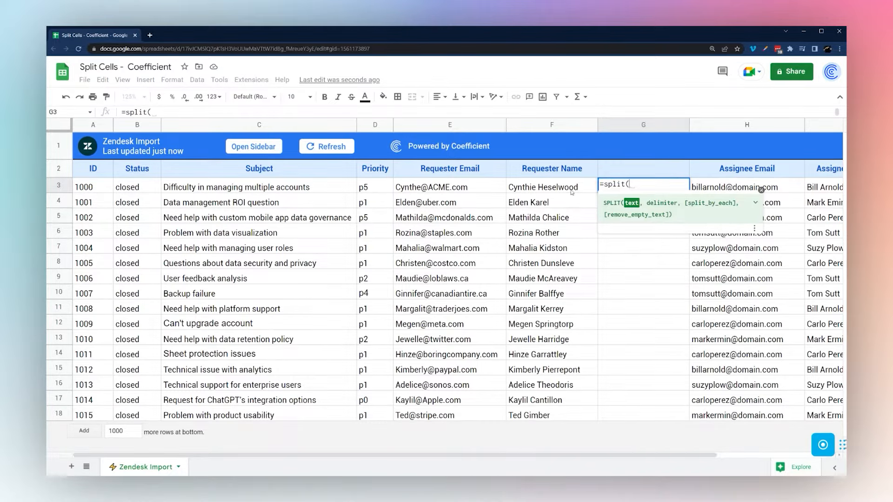
pyautogui.click(550, 189)
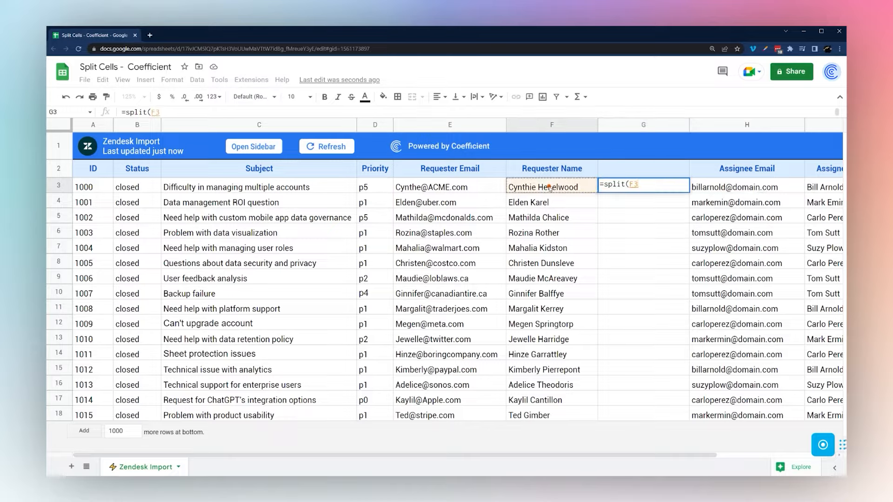
pyautogui.write(',')
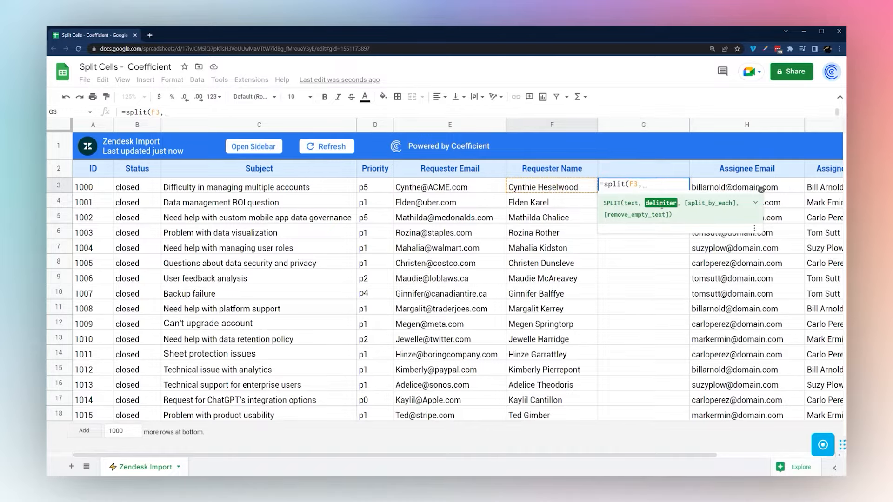
pyautogui.write('"')
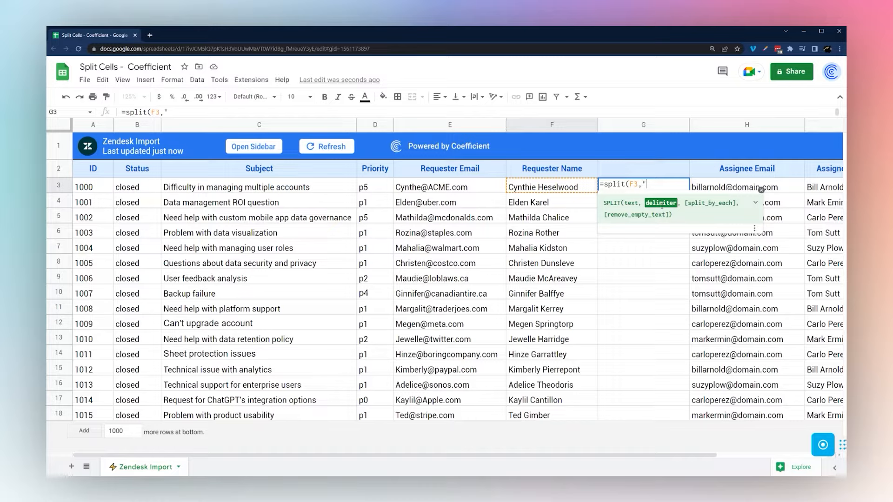
pyautogui.write(' ")')
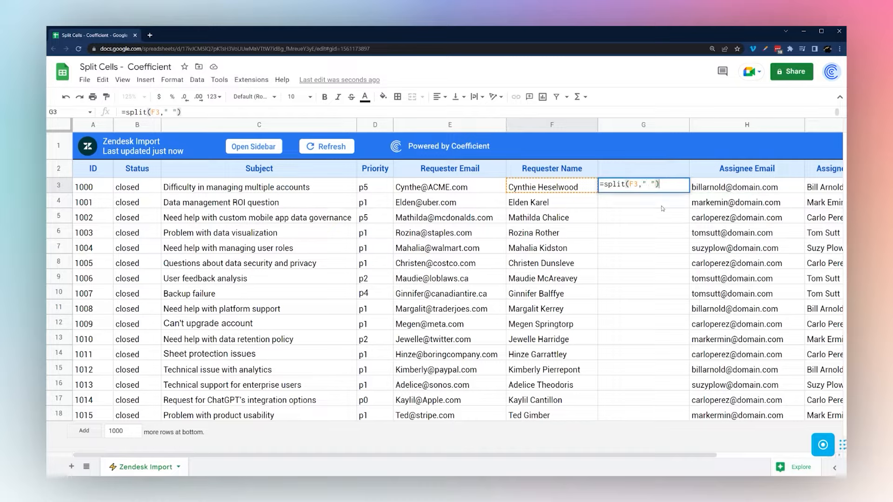
pyautogui.press('Return')
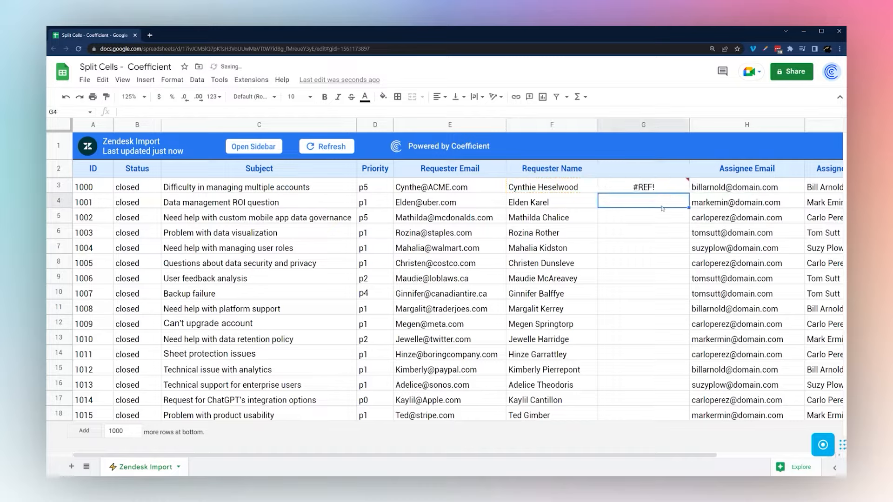
pyautogui.click(645, 188)
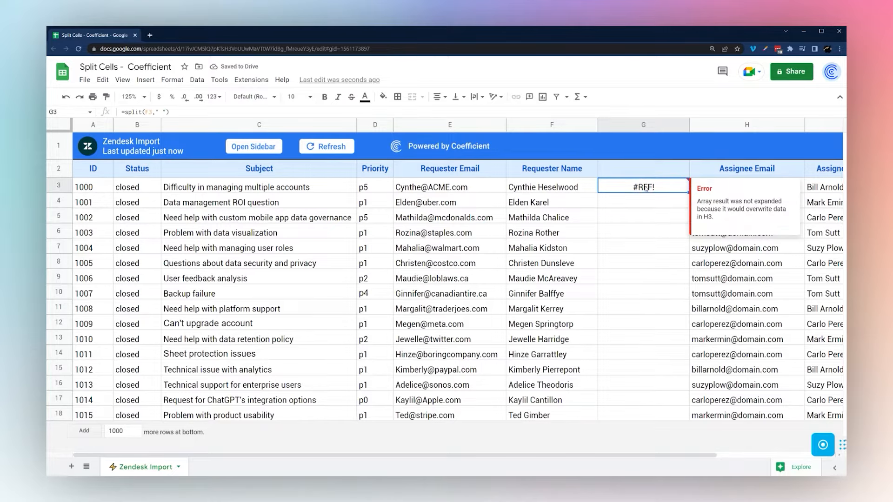
pyautogui.rightClick(638, 125)
# Insert a column right of G and fill the G3 split formula down to row 18
pyautogui.click(706, 223)
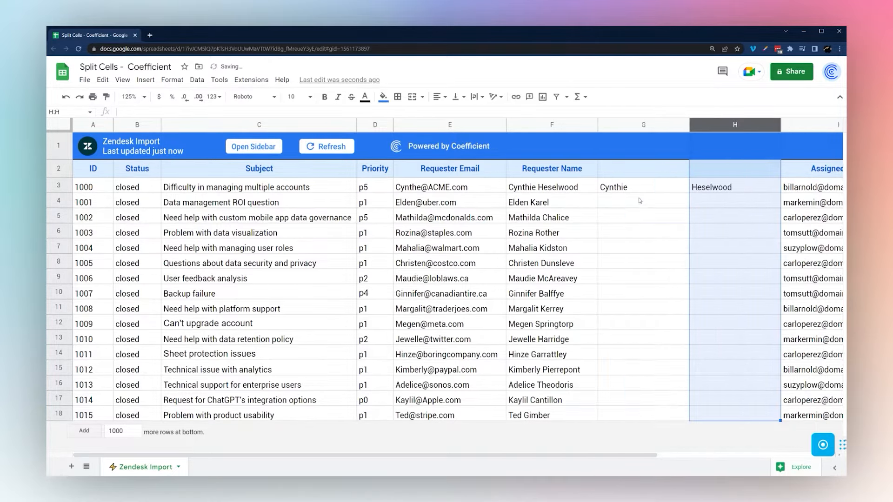
pyautogui.click(637, 188)
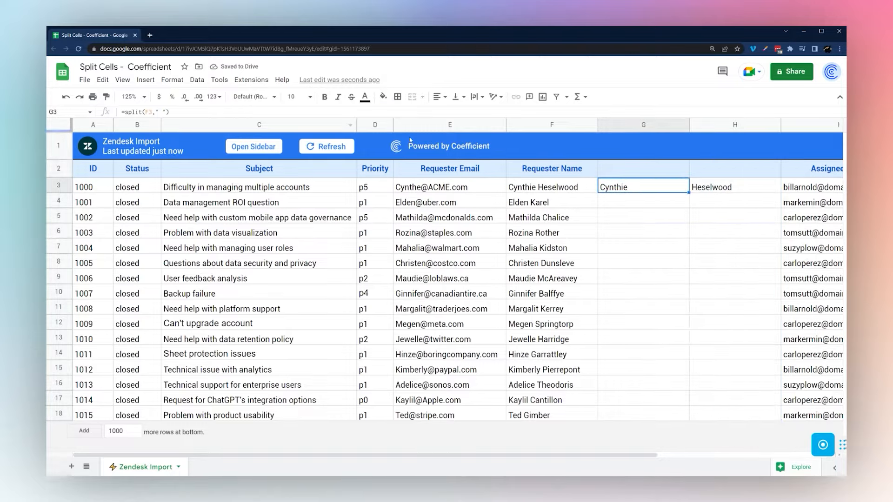
pyautogui.moveTo(689, 192); pyautogui.dragTo(663, 416)
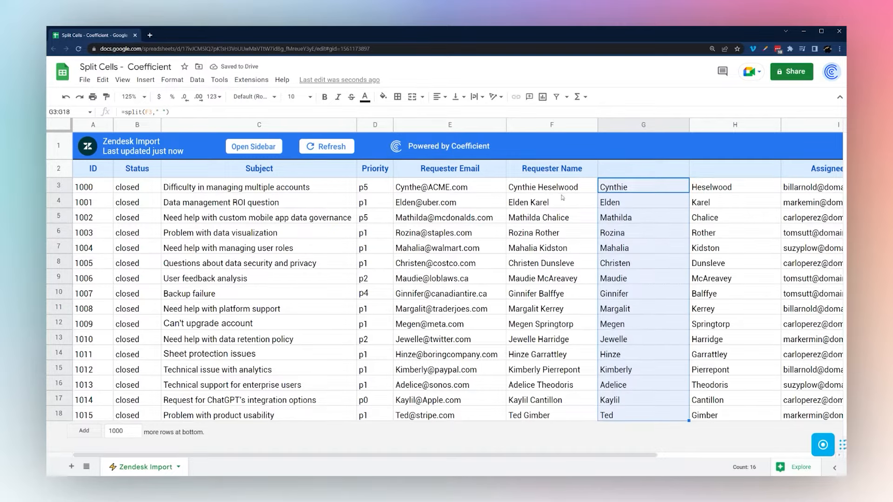
# Clear the copied split formulas from G4:G18, keeping only the one in G3
pyautogui.click(538, 188)
pyautogui.hotkey('ctrl', 'shift', 'Down')
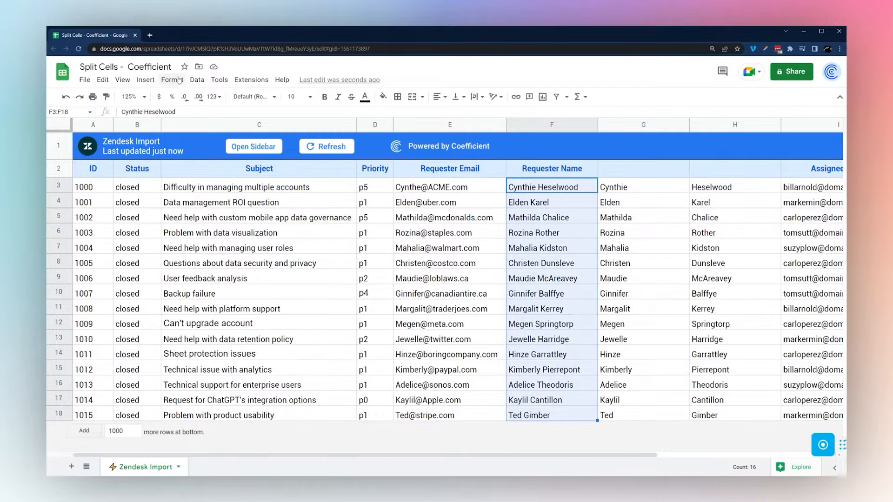
pyautogui.click(198, 79)
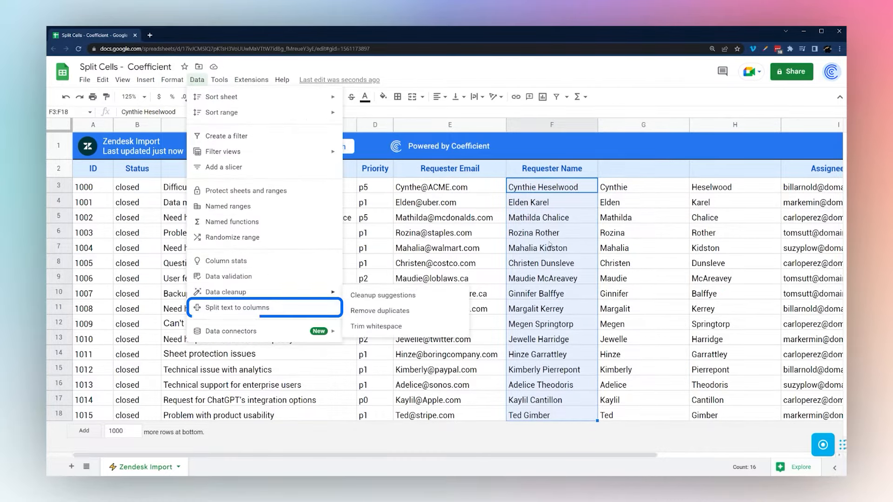
pyautogui.press('Escape')
pyautogui.click(627, 185)
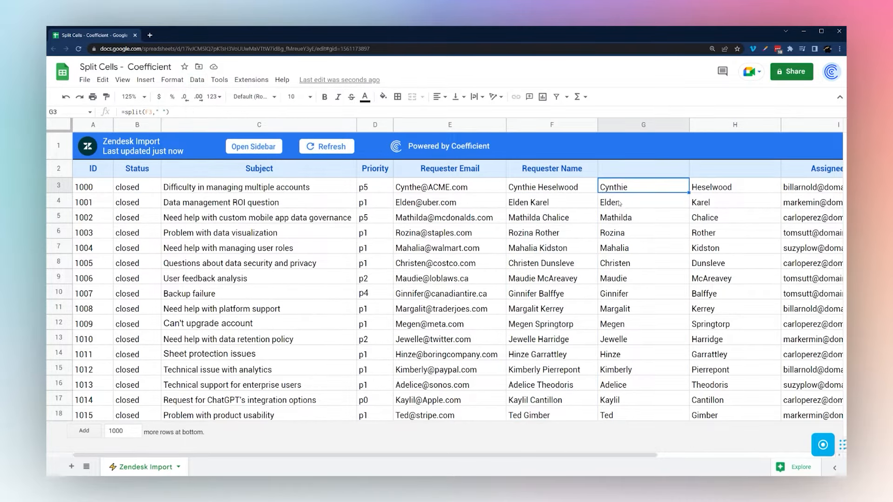
pyautogui.moveTo(619, 203); pyautogui.dragTo(621, 416)
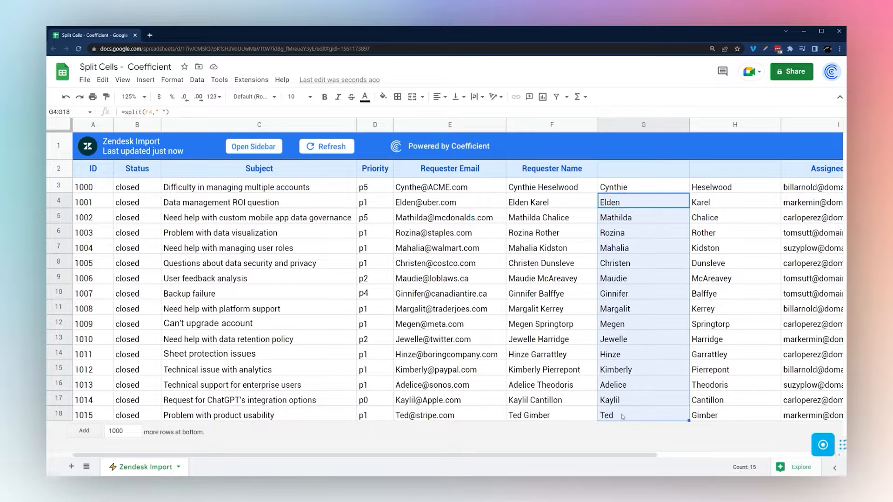
pyautogui.press('Delete')
pyautogui.click(621, 189)
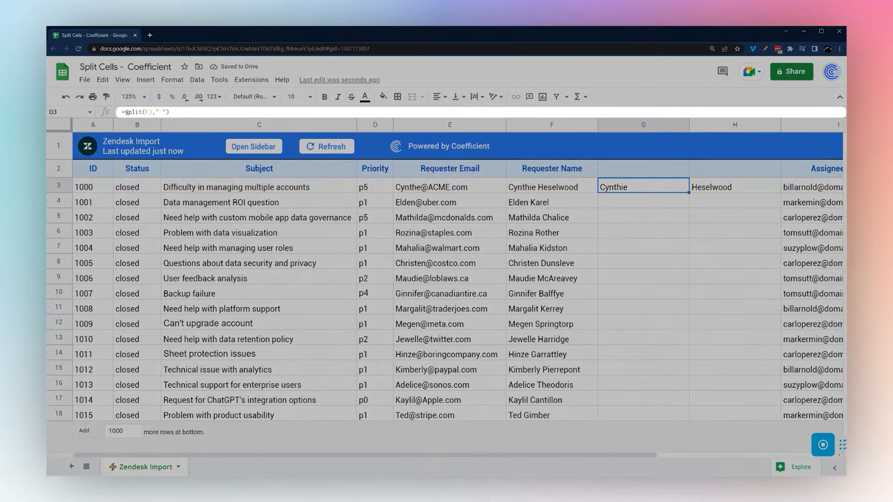
# Wrap the G3 formula in ARRAYFORMULA so it splits F3:F18 into first and last names
pyautogui.click(127, 112)
pyautogui.write('arrayformula(')
pyautogui.press('Right')
pyautogui.press('Right')
pyautogui.press('Right')
pyautogui.press('Right')
pyautogui.press('Right')
pyautogui.press('Right')
pyautogui.press('Right')
pyautogui.write(':F')
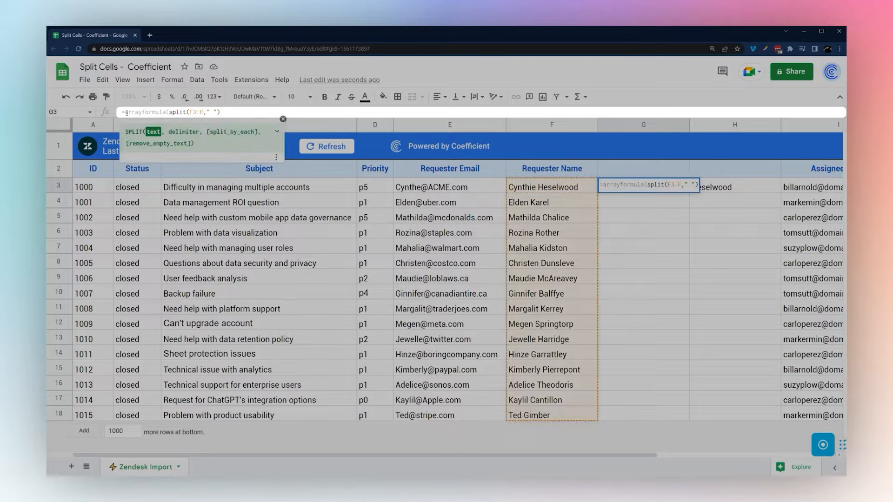
pyautogui.write('18')
pyautogui.press('Return')
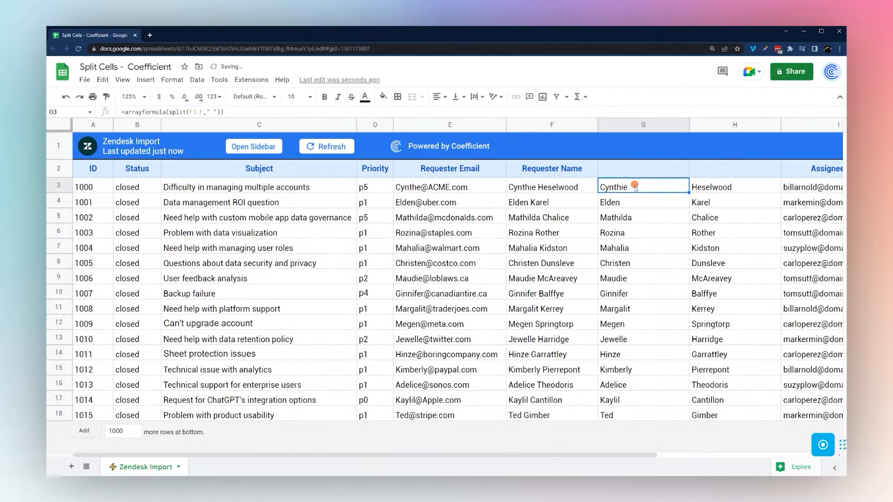
pyautogui.moveTo(638, 124); pyautogui.dragTo(706, 121)
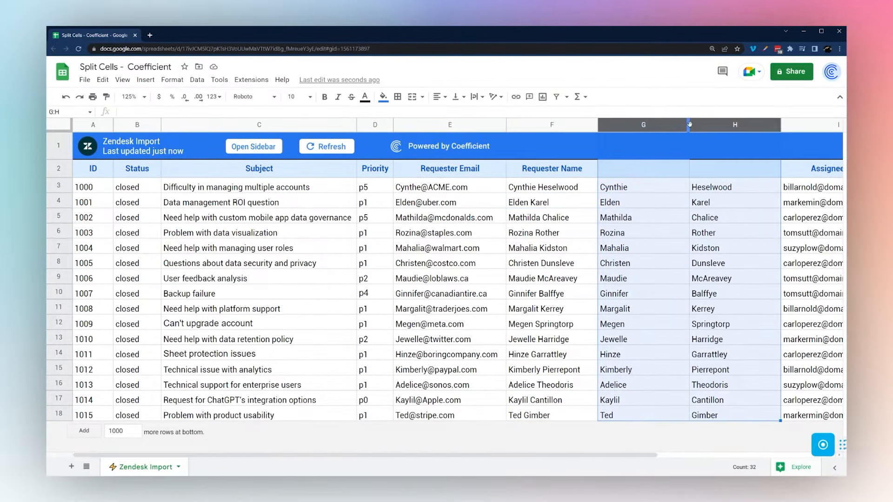
# Delete the split-name columns G:H and insert three empty columns right of Subject
pyautogui.rightClick(706, 122)
pyautogui.click(723, 235)
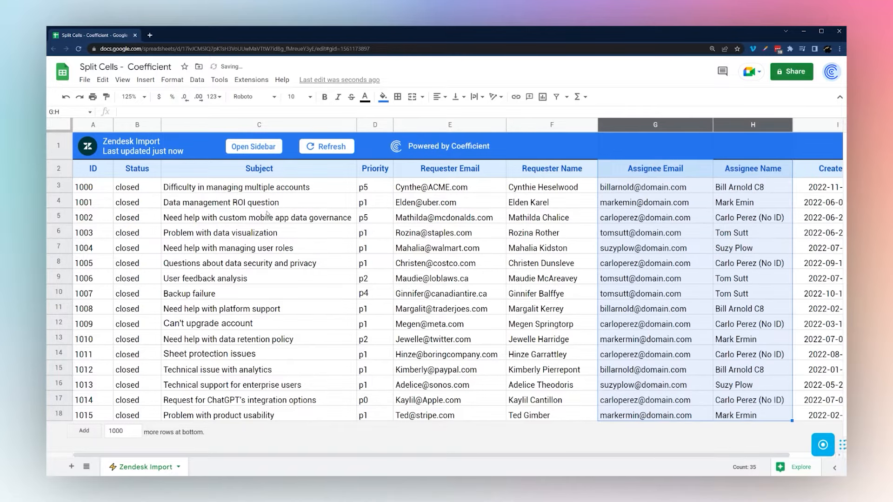
pyautogui.click(234, 189)
pyautogui.click(314, 125)
pyautogui.rightClick(314, 125)
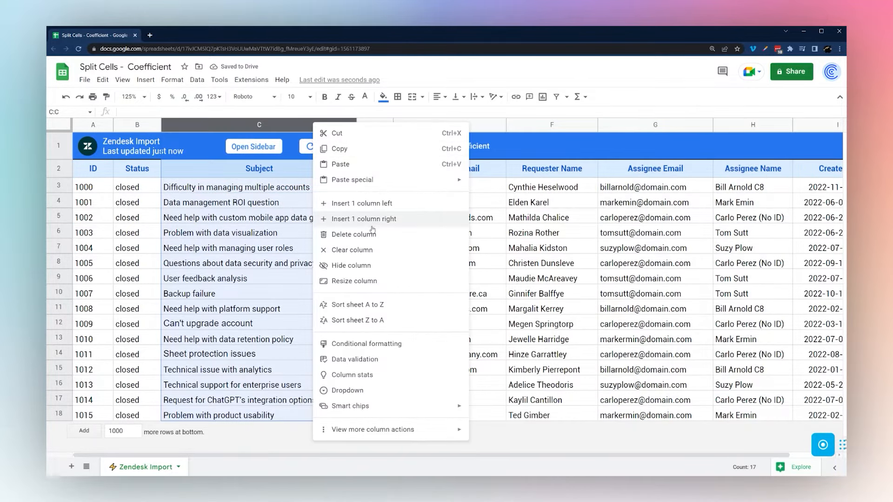
pyautogui.click(371, 219)
pyautogui.moveTo(550, 132); pyautogui.dragTo(416, 126)
pyautogui.rightClick(387, 125)
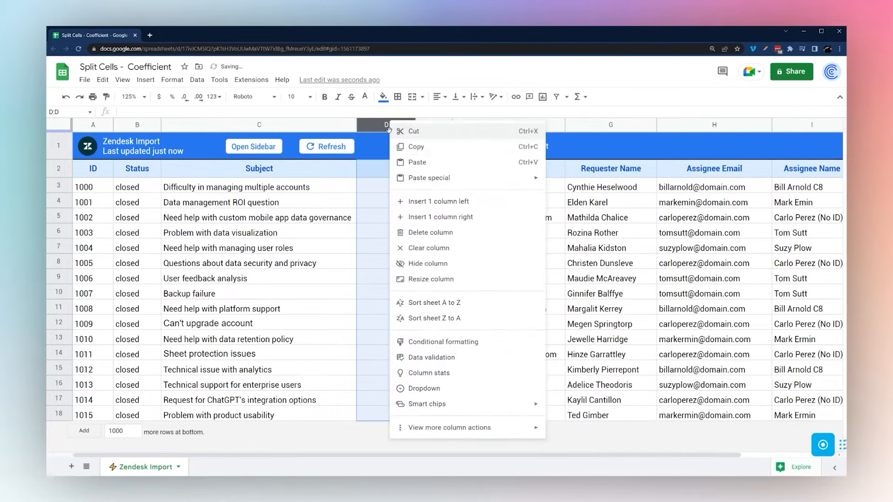
pyautogui.click(435, 219)
pyautogui.rightClick(442, 125)
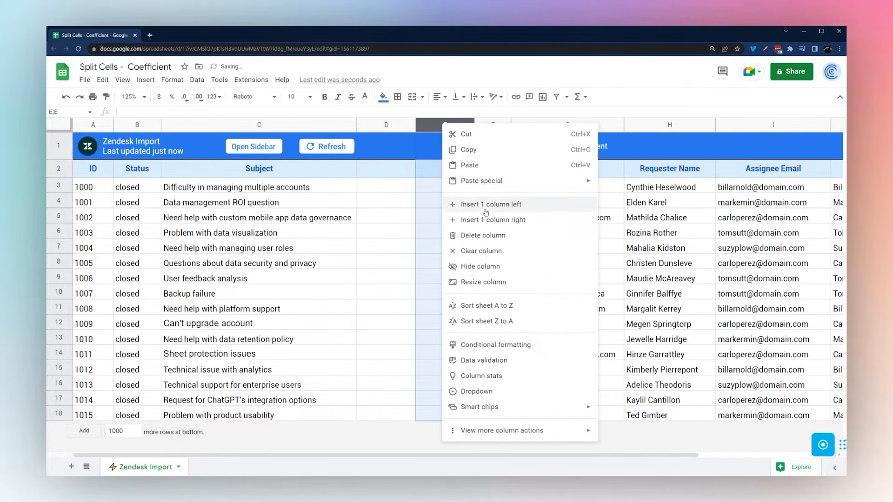
pyautogui.click(490, 219)
# Enter =split(C3," ") in D3 and add two more columns to clear its #REF! error
pyautogui.click(383, 187)
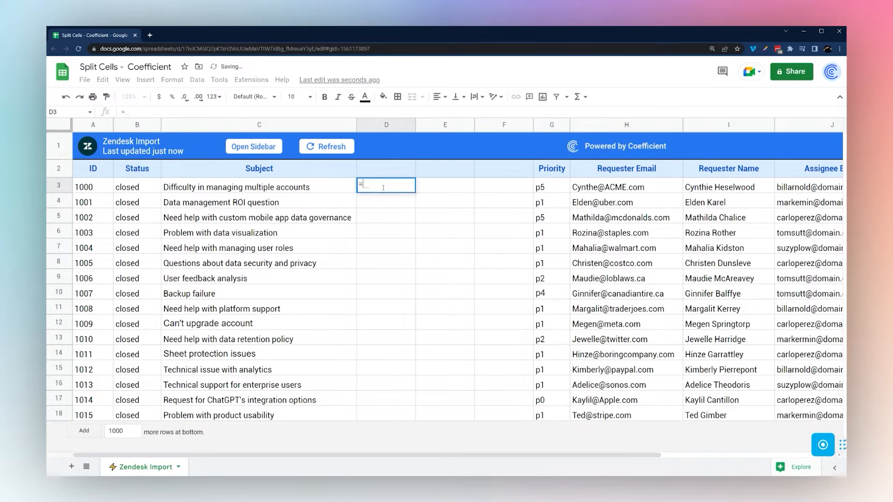
pyautogui.write('=split')
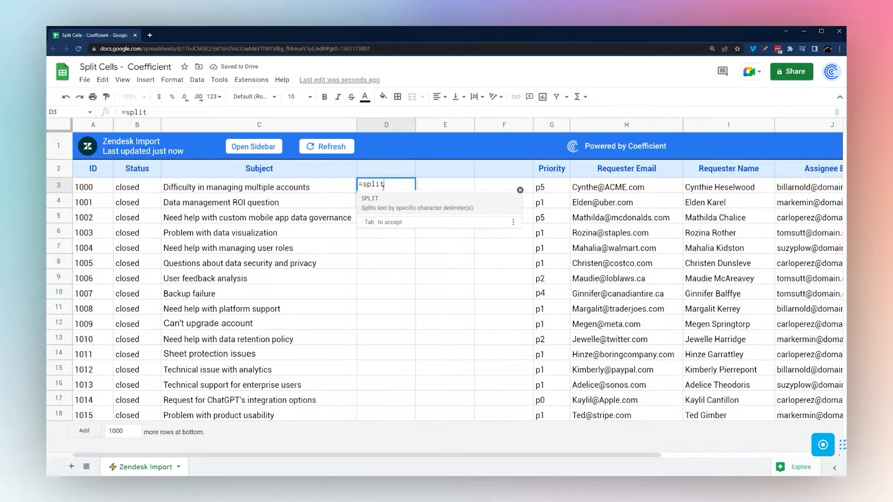
pyautogui.write('(')
pyautogui.click(312, 187)
pyautogui.write('," "')
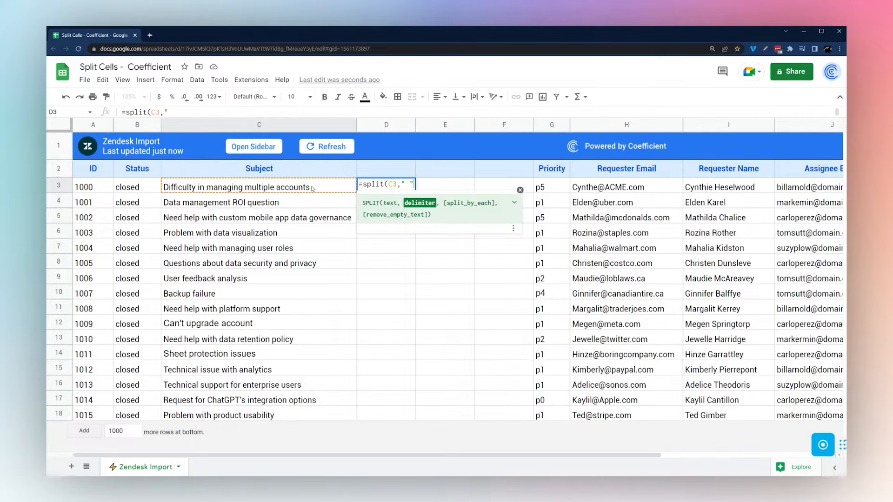
pyautogui.write(')')
pyautogui.press('Return')
pyautogui.click(396, 188)
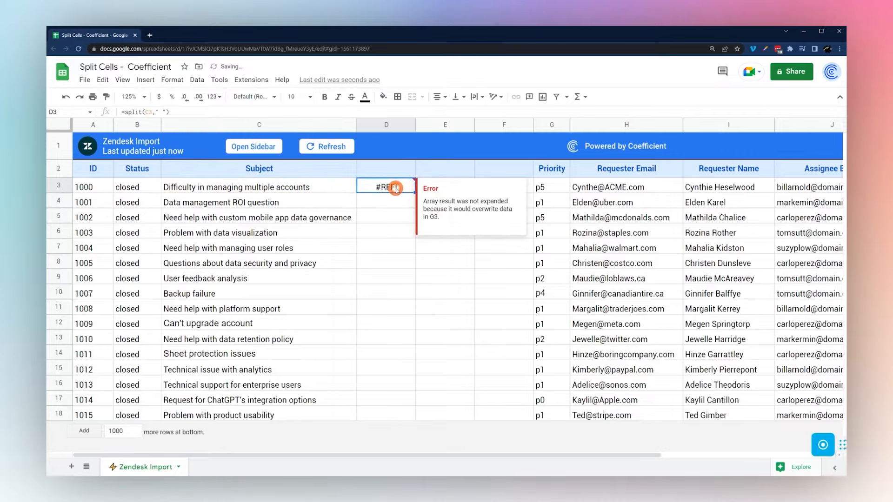
pyautogui.rightClick(504, 126)
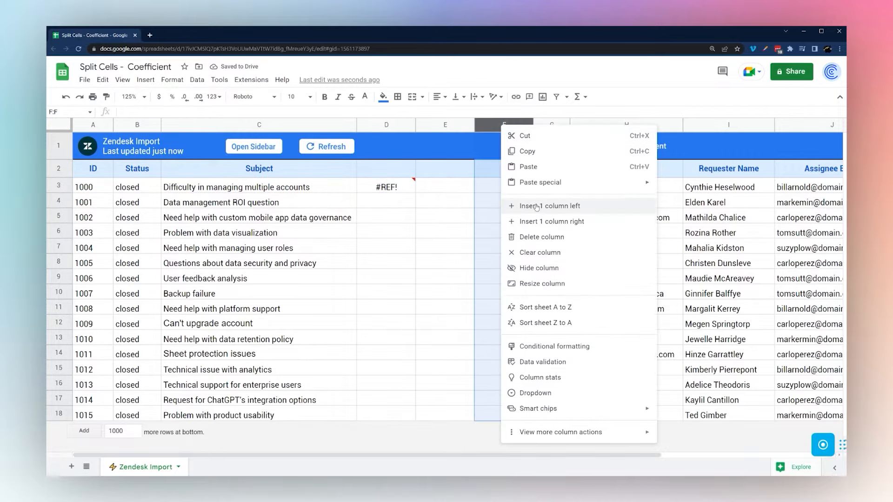
pyautogui.click(537, 221)
pyautogui.rightClick(542, 125)
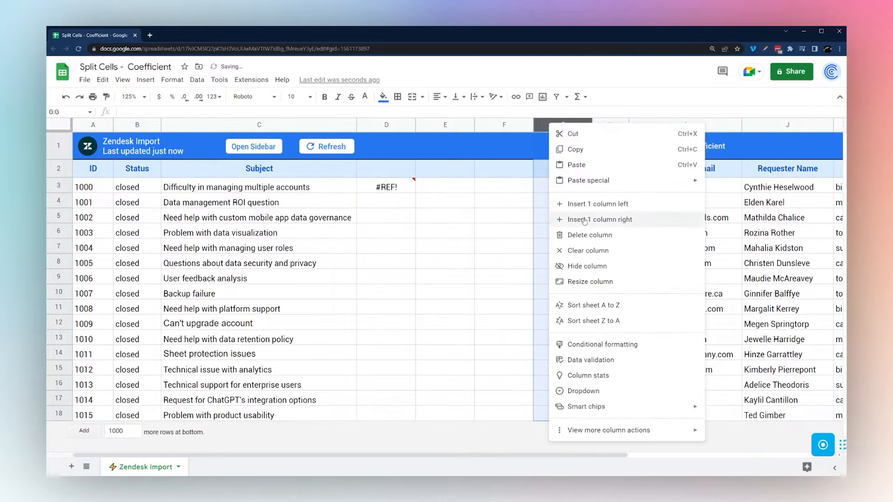
pyautogui.click(584, 220)
# Fill the D3 split formula down to row 13 and add three columns for longer subjects
pyautogui.click(400, 187)
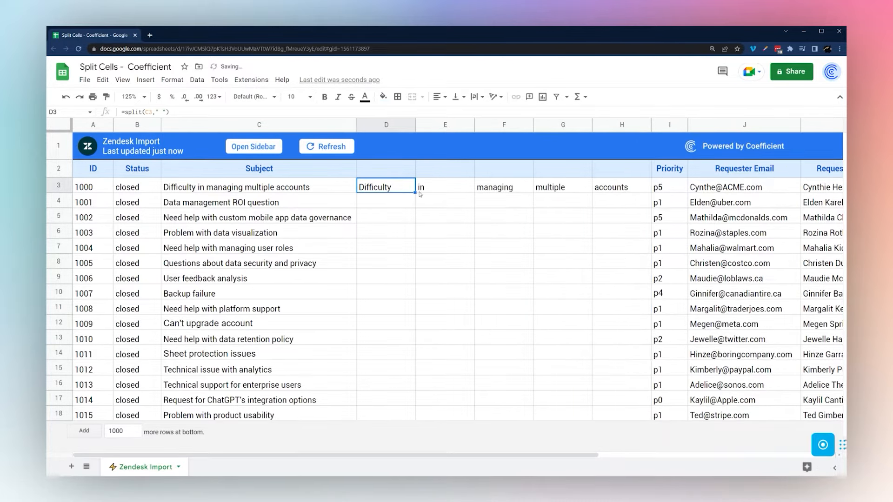
pyautogui.moveTo(415, 193); pyautogui.dragTo(414, 339)
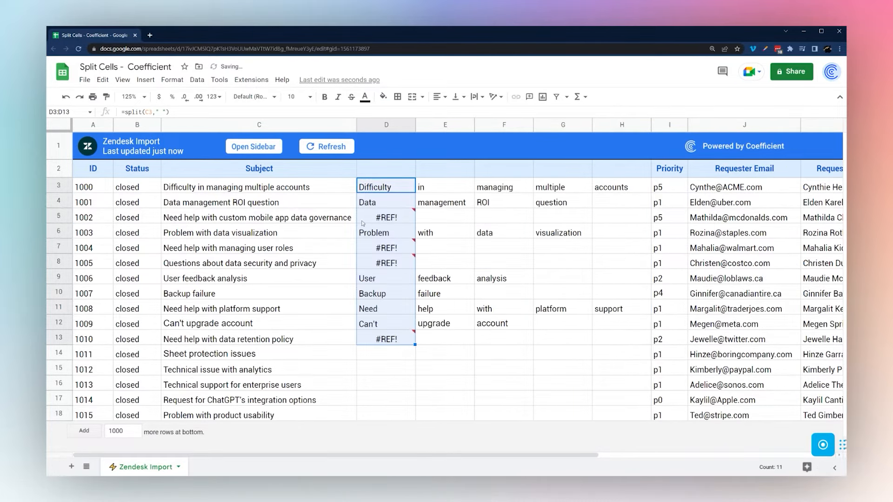
pyautogui.click(247, 223)
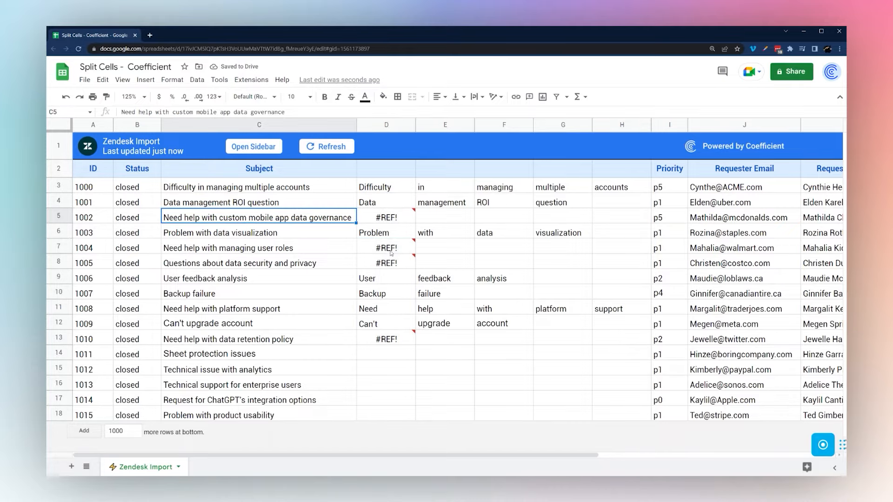
pyautogui.rightClick(619, 125)
pyautogui.click(644, 219)
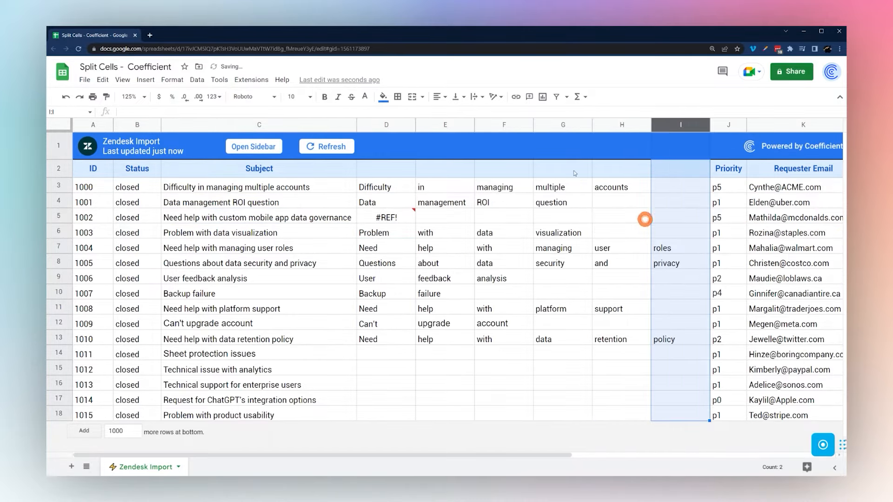
pyautogui.rightClick(703, 125)
pyautogui.click(700, 219)
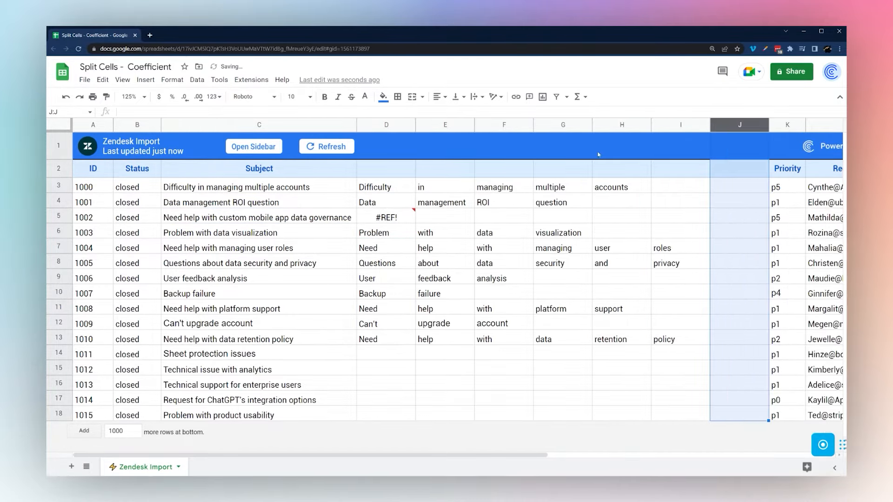
pyautogui.rightClick(720, 125)
pyautogui.click(625, 217)
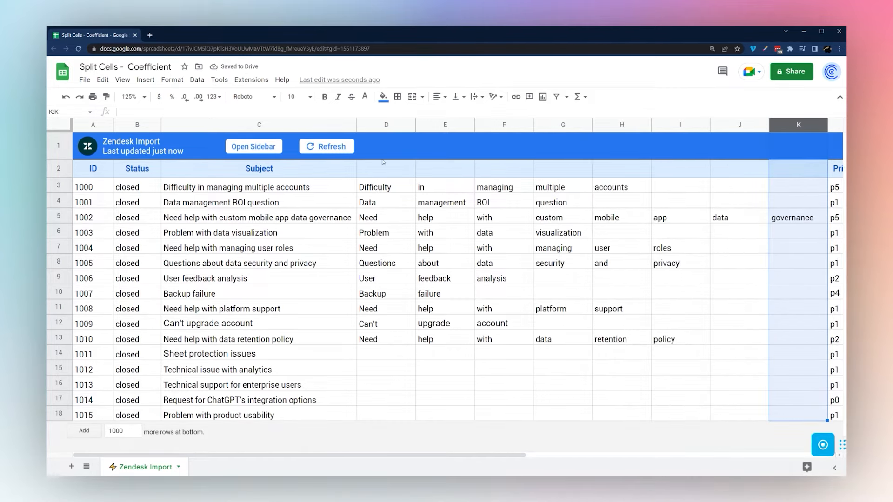
# Insert two columns right of Created At and enter =arrayformula(split(I3:I," ")) in J3
pyautogui.click(385, 124)
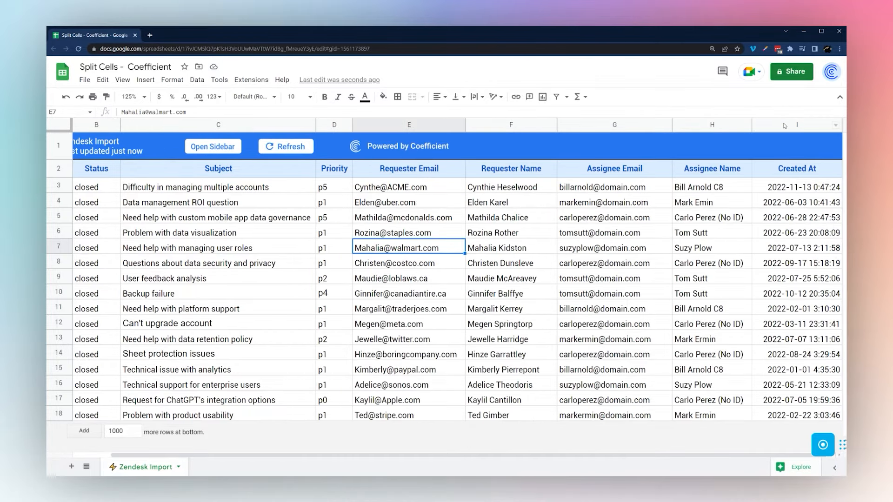
pyautogui.rightClick(784, 126)
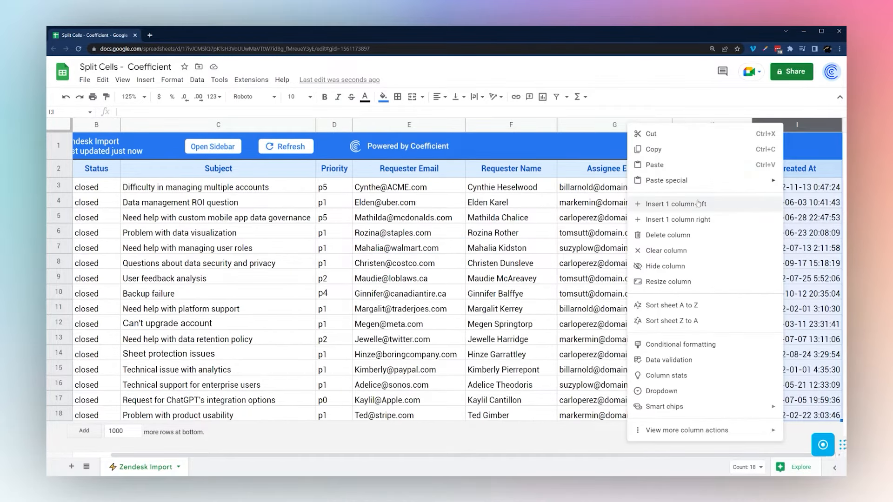
pyautogui.click(682, 219)
pyautogui.rightClick(627, 126)
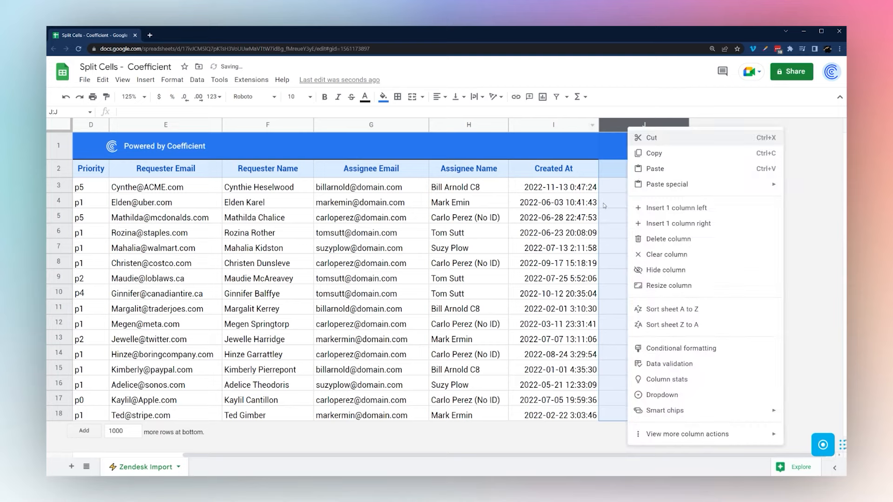
pyautogui.click(666, 222)
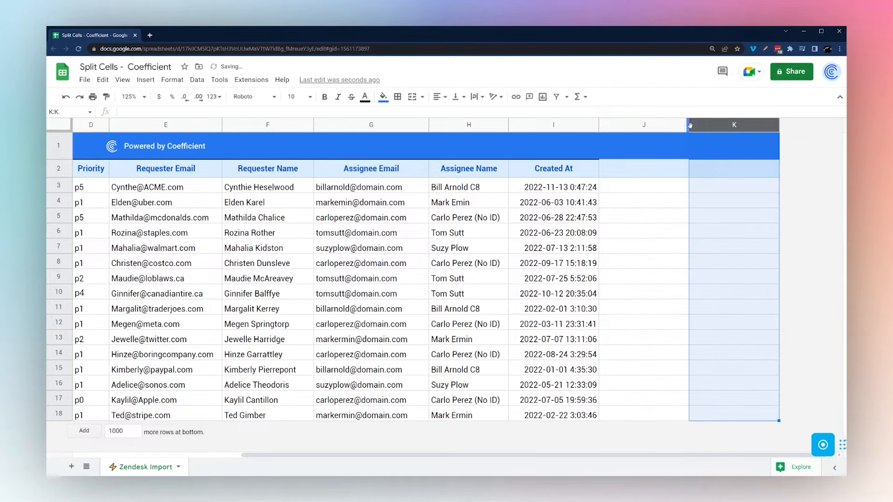
pyautogui.click(620, 188)
pyautogui.write('=arra')
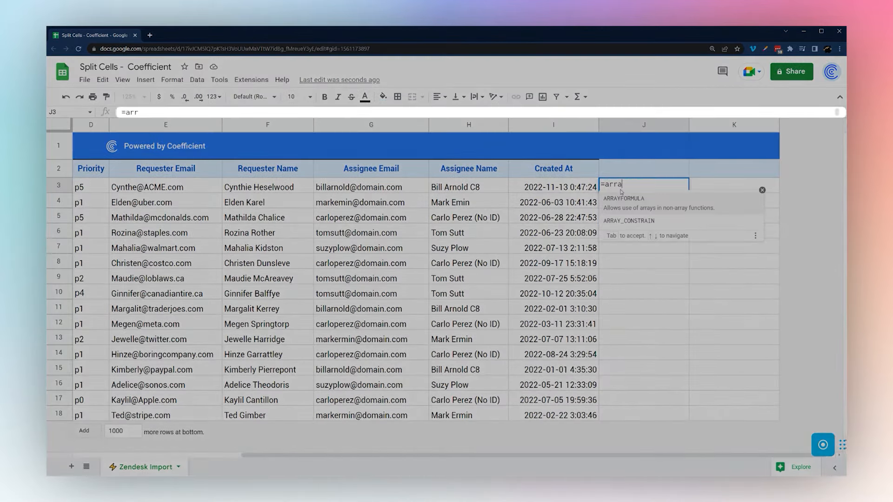
pyautogui.write('yformula(split(')
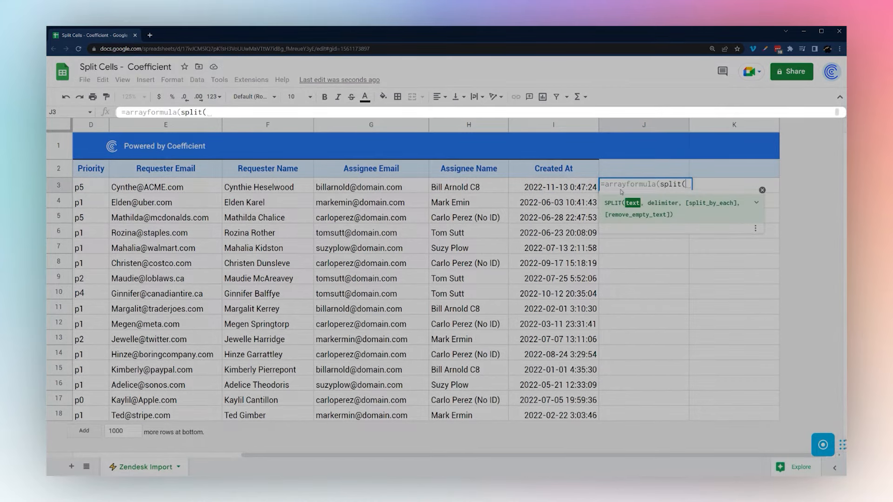
pyautogui.write('I3:I," ")')
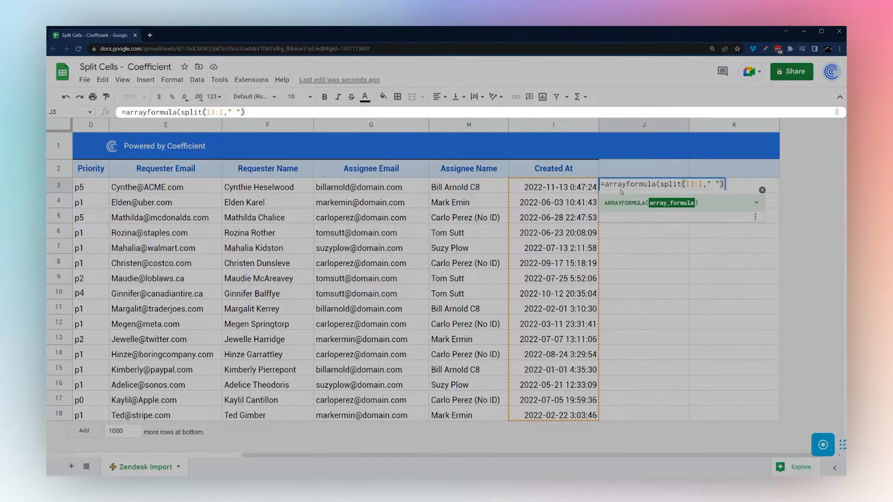
pyautogui.press('Return')
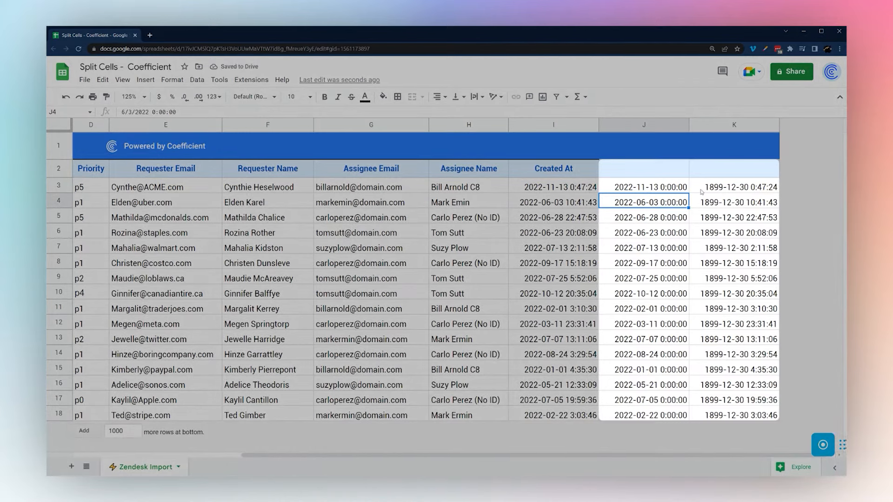
pyautogui.click(726, 187)
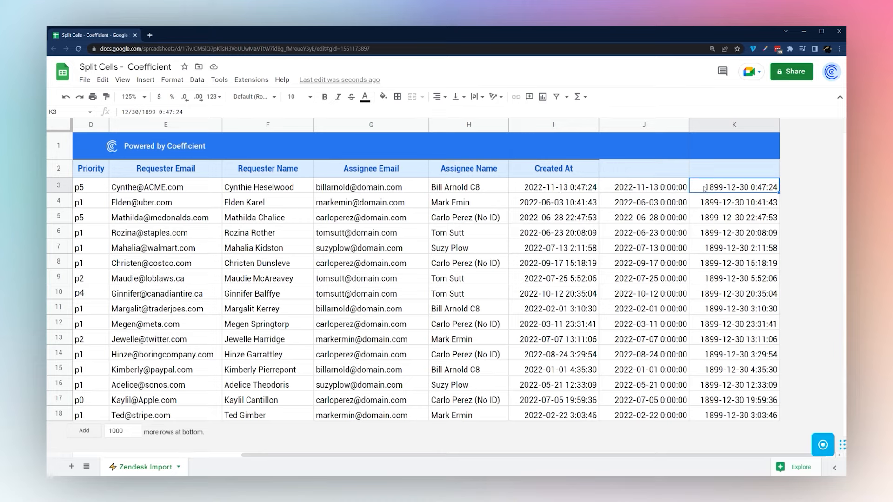
# Format column K as Time, then undo back to the unsplit Created At column
pyautogui.click(746, 130)
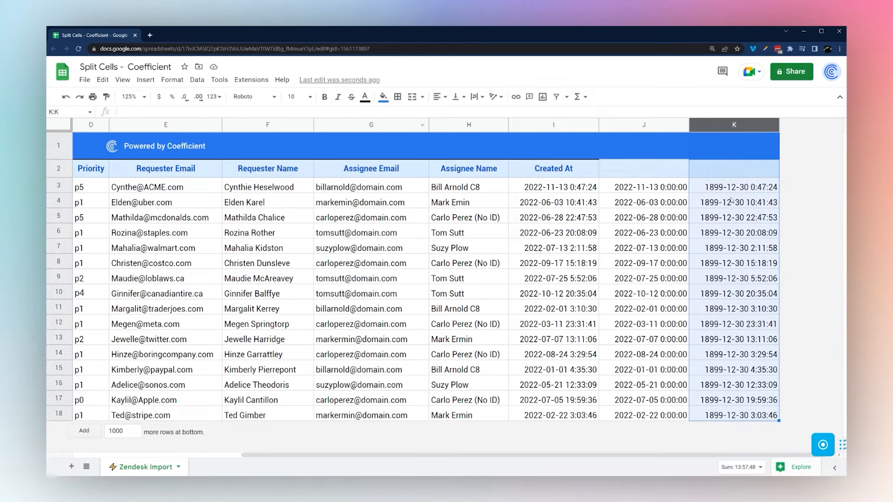
pyautogui.click(214, 96)
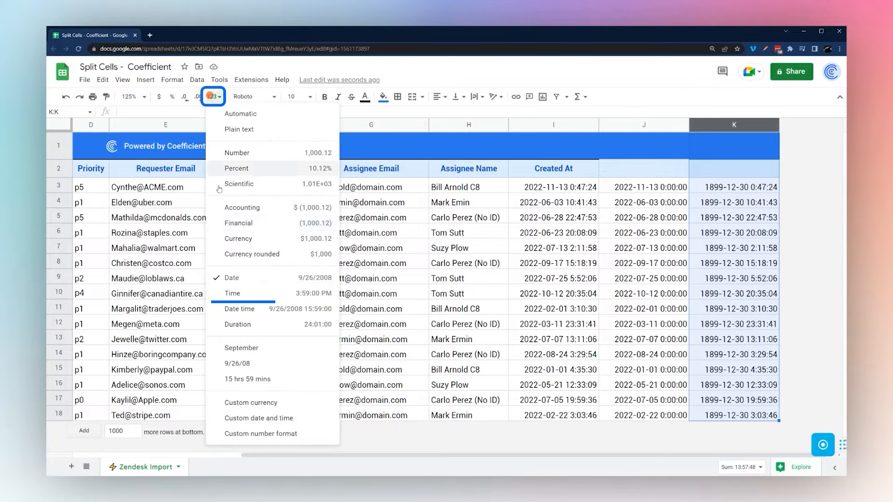
pyautogui.click(298, 298)
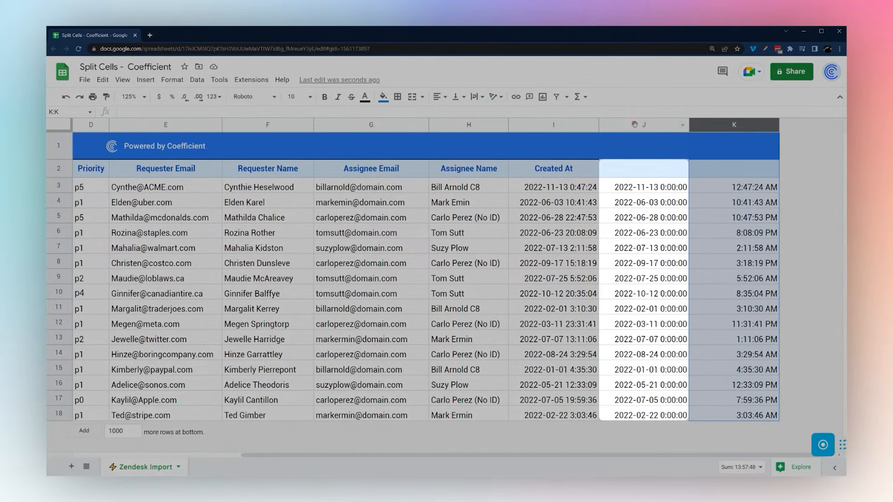
pyautogui.click(635, 124)
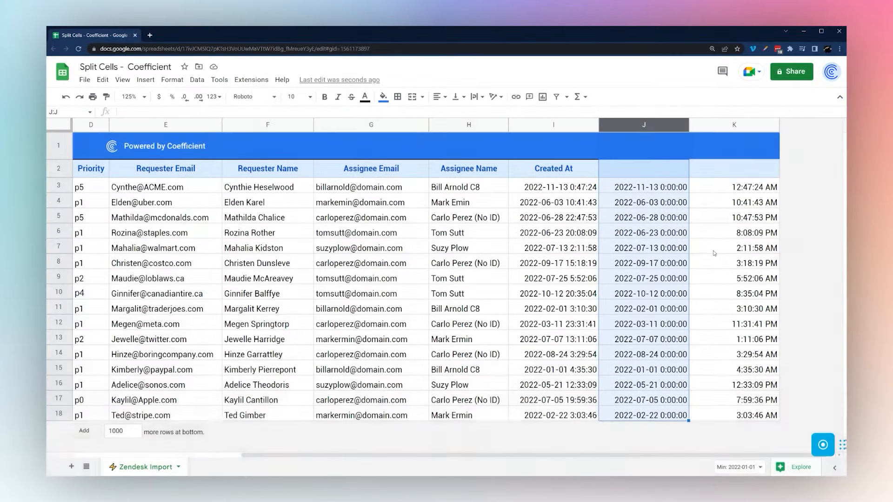
pyautogui.hotkey('ctrl', 'z')
pyautogui.hotkey('ctrl', 'z')
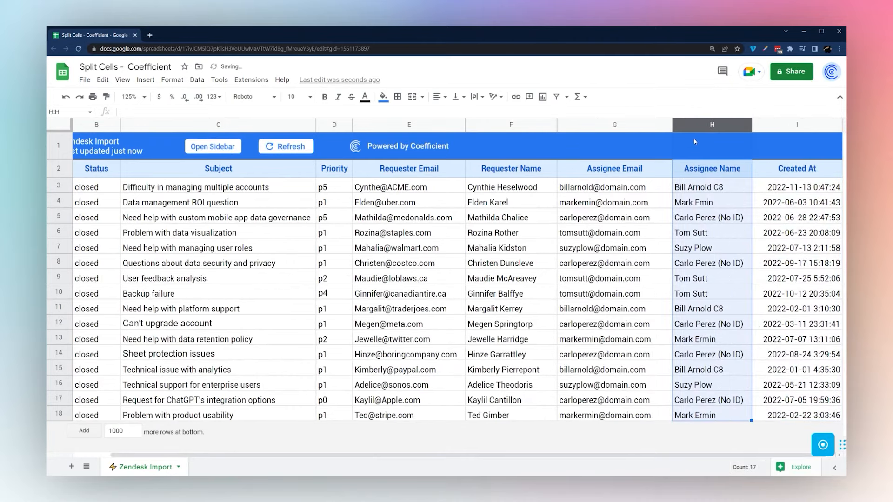
# Insert two columns right of Assignee Name and enter =split(H3," ") in I3
pyautogui.rightClick(704, 126)
pyautogui.click(632, 225)
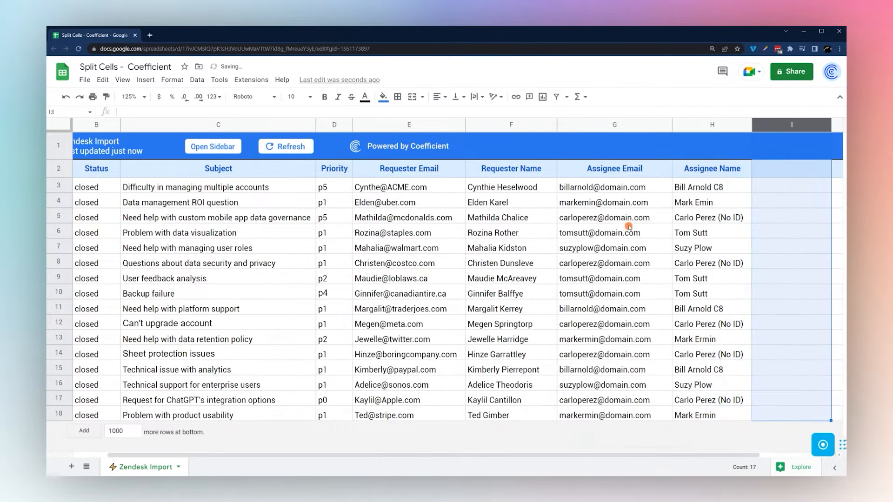
pyautogui.rightClick(786, 125)
pyautogui.click(654, 224)
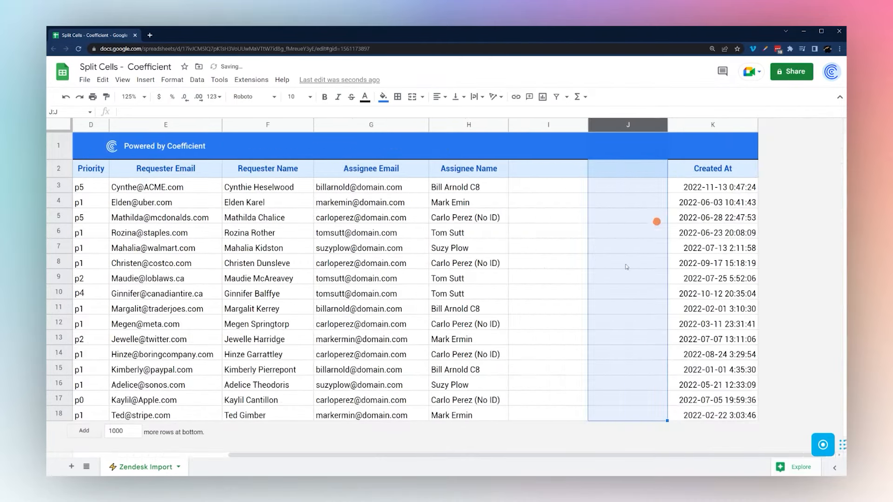
pyautogui.click(474, 185)
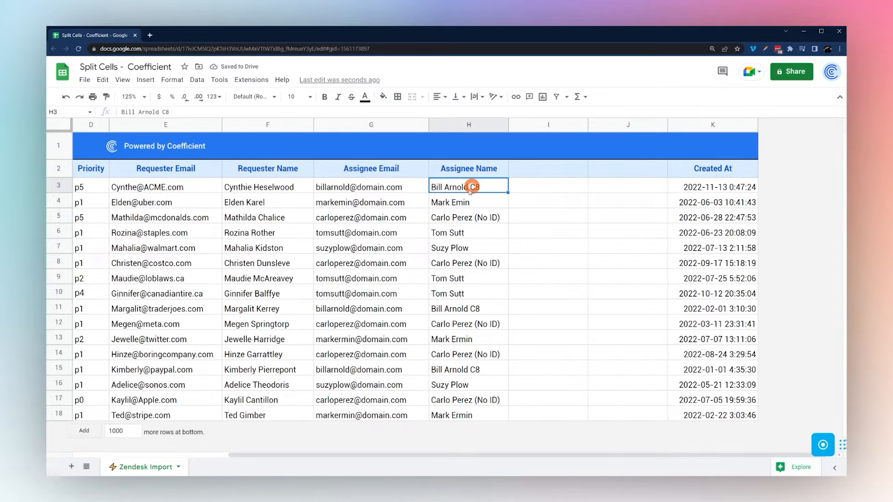
pyautogui.click(534, 190)
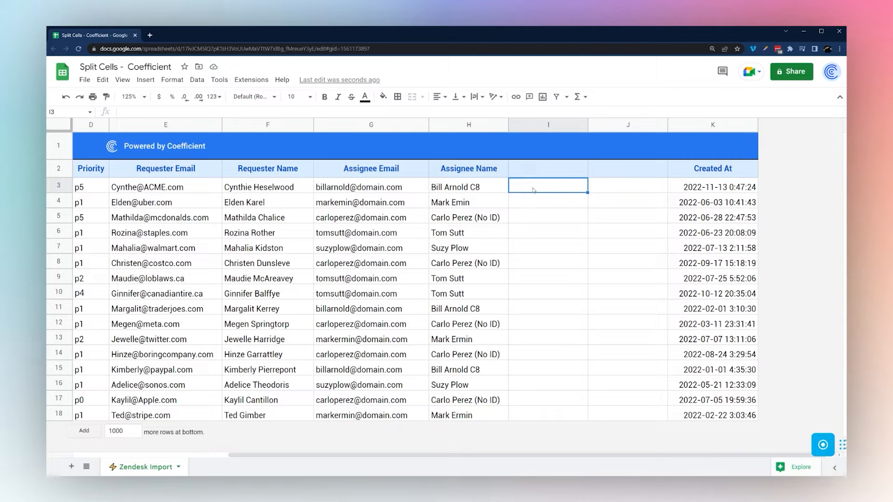
pyautogui.write('=split(')
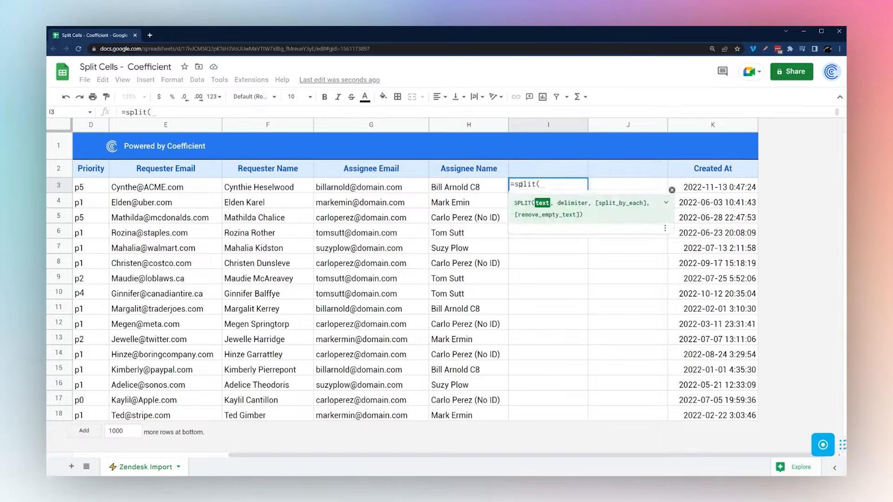
pyautogui.click(472, 188)
pyautogui.write('," ")')
pyautogui.press('Return')
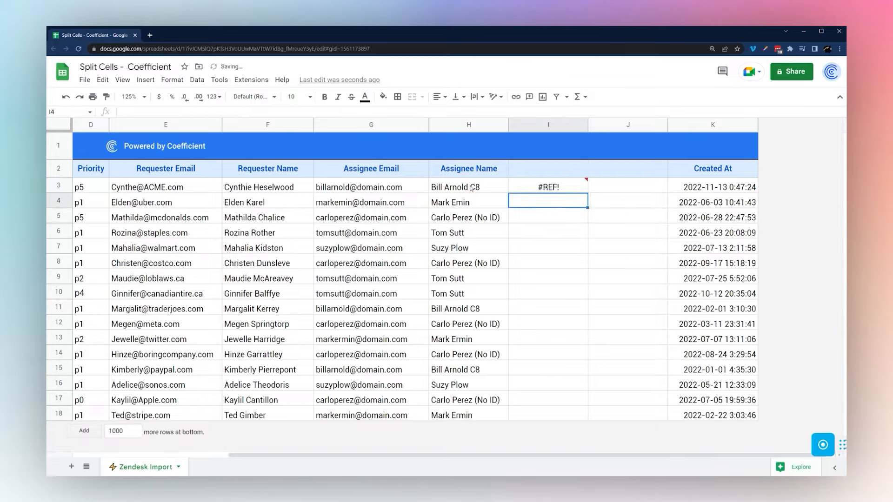
# Insert another column after J and fill the I3 split formula down to row 18
pyautogui.rightClick(625, 125)
pyautogui.click(660, 218)
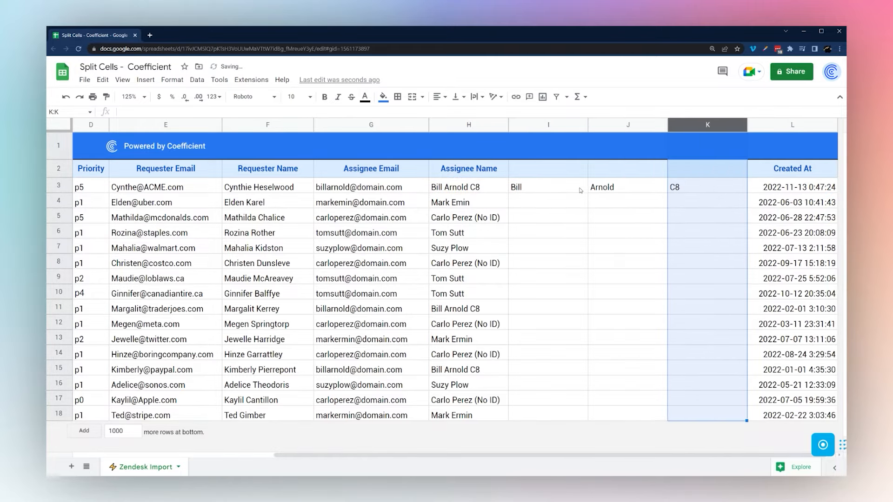
pyautogui.click(548, 187)
pyautogui.moveTo(587, 192); pyautogui.dragTo(572, 416)
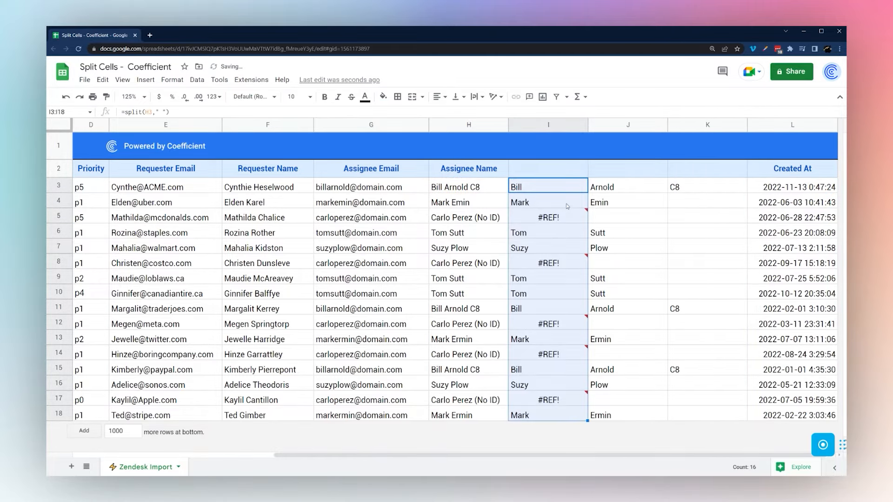
pyautogui.click(468, 218)
pyautogui.rightClick(706, 129)
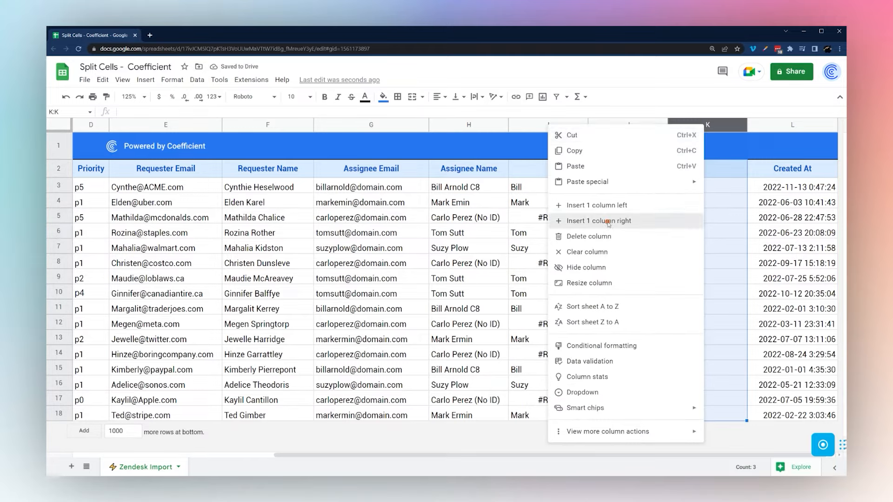
# Add a column after K, wrap I3 in ARRAYFORMULA, and clear the copies in I4:I18
pyautogui.click(586, 221)
pyautogui.click(543, 187)
pyautogui.click(122, 112)
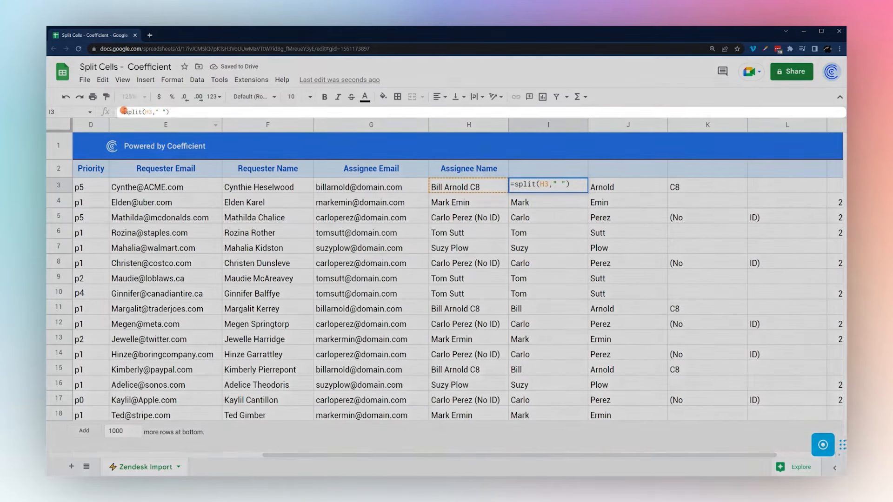
pyautogui.write('arrayformula(')
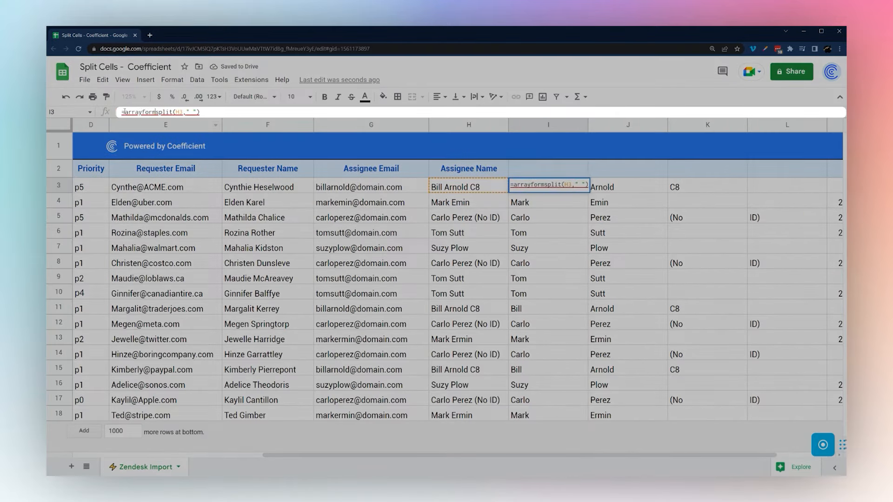
pyautogui.press('End')
pyautogui.write(')')
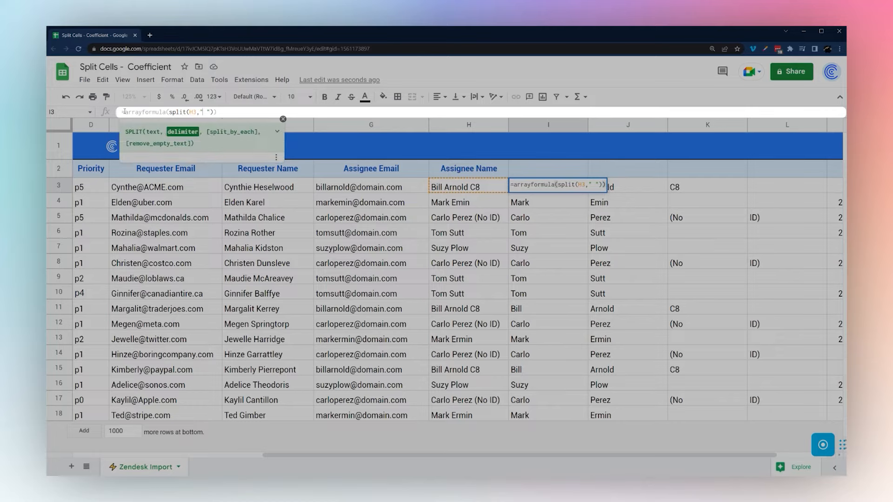
pyautogui.press('Return')
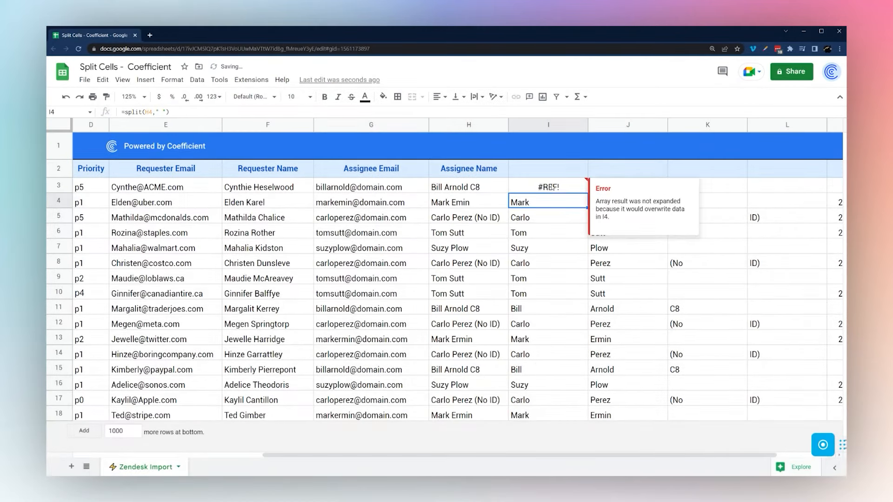
pyautogui.moveTo(539, 205); pyautogui.dragTo(537, 417)
pyautogui.hotkey('ctrl', 'c')
pyautogui.hotkey('ctrl', 'shift', 'v')
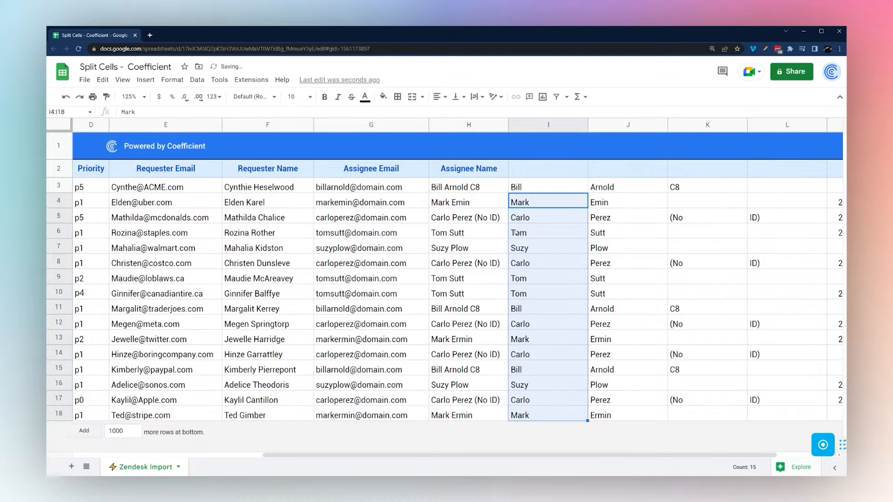
pyautogui.click(538, 189)
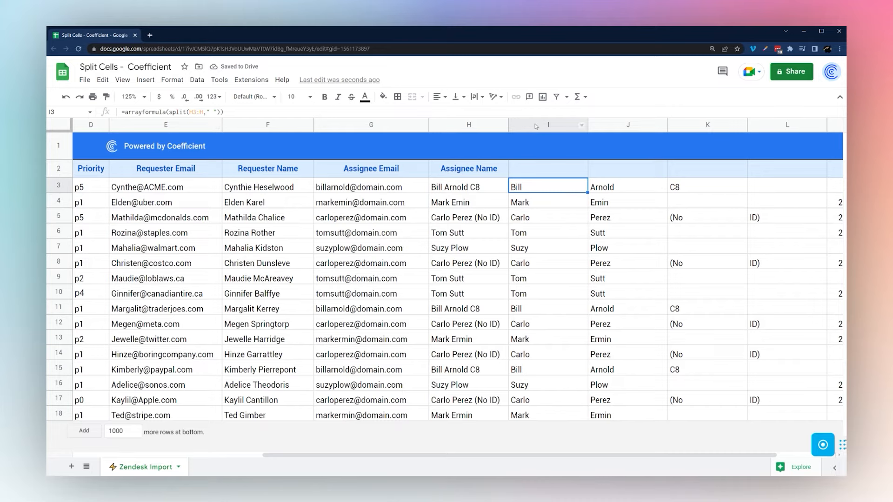
# Wrap the I3 formula in QUERY with "select Col1,Col2" to keep only first and last names
pyautogui.click(123, 113)
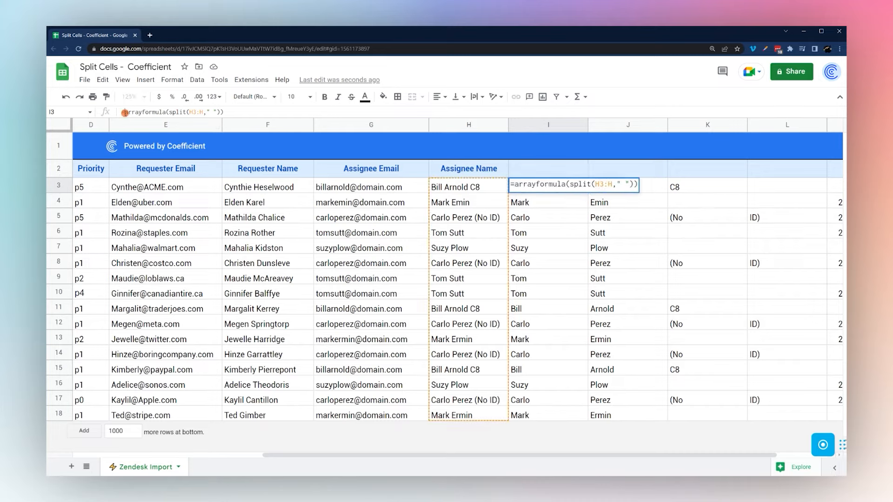
pyautogui.write('query(')
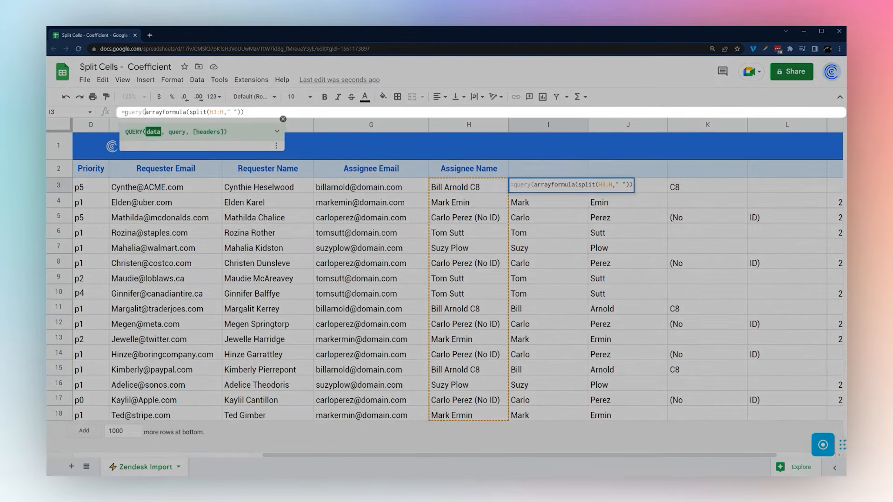
pyautogui.press('End')
pyautogui.write(',"selec')
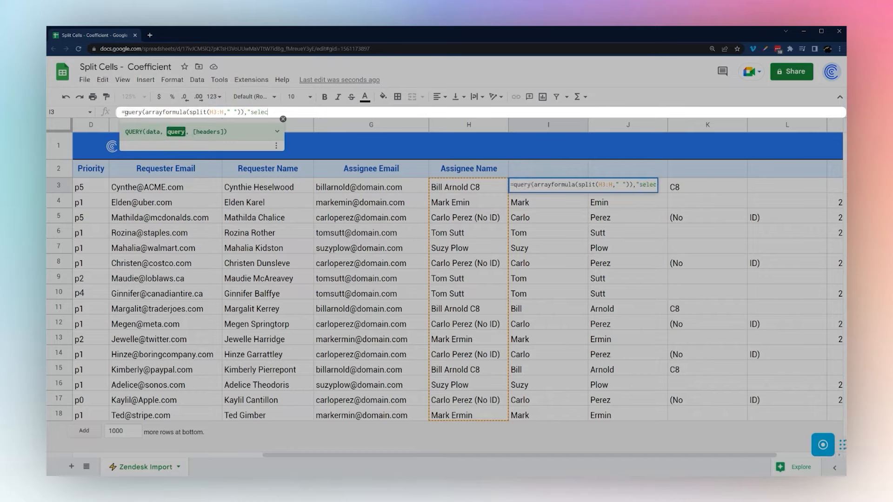
pyautogui.write('t Col1,Col2",0')
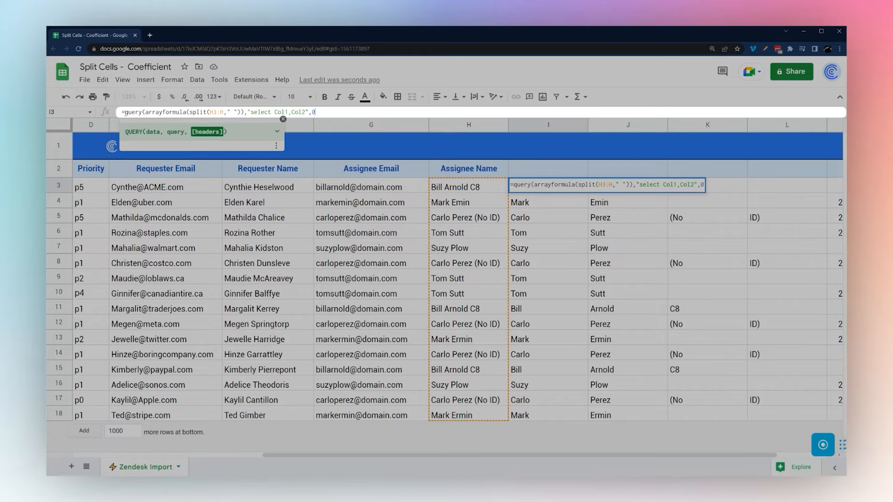
pyautogui.press('Return')
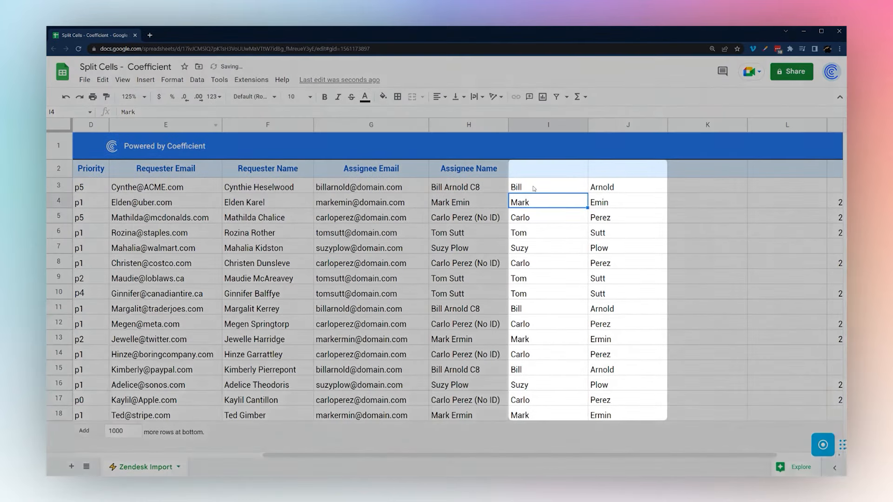
pyautogui.moveTo(530, 187); pyautogui.dragTo(627, 404)
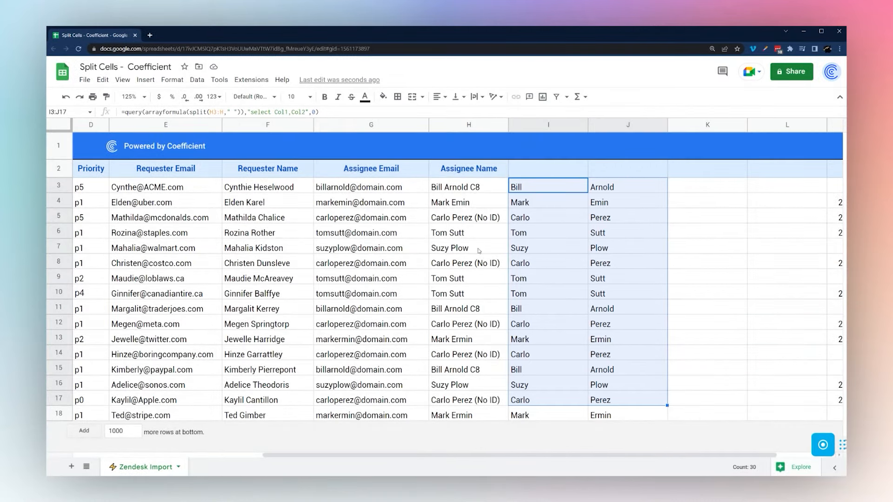
pyautogui.click(454, 281)
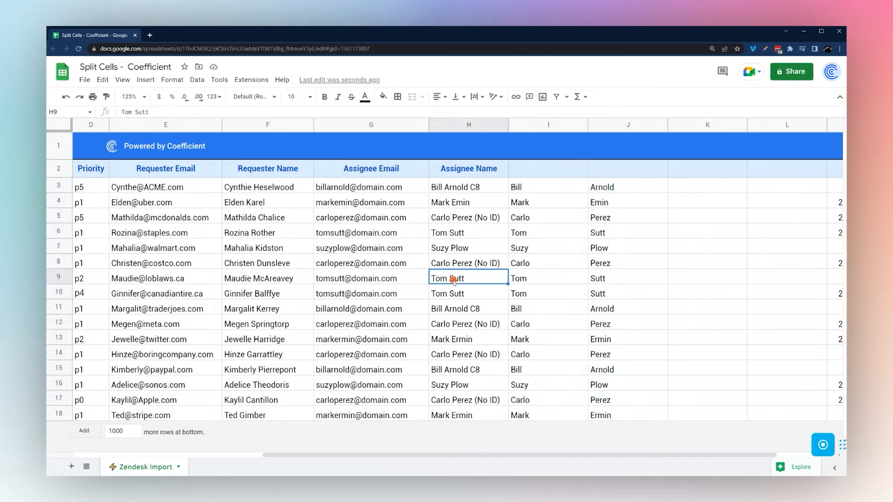
pyautogui.doubleClick(459, 278)
pyautogui.moveTo(465, 277); pyautogui.dragTo(430, 275)
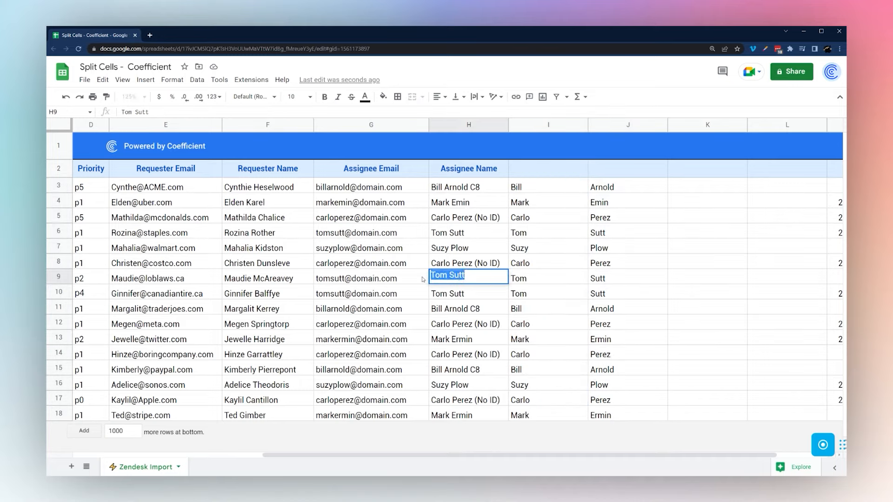
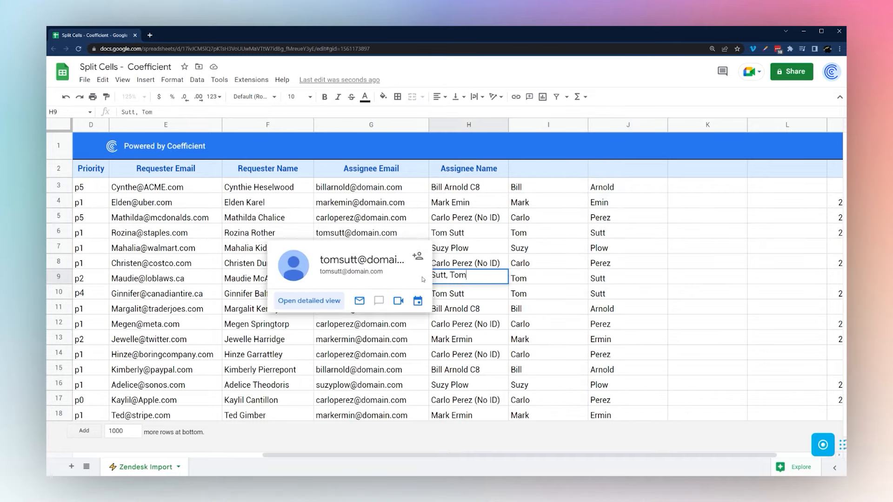
pyautogui.press('Return')
pyautogui.click(538, 278)
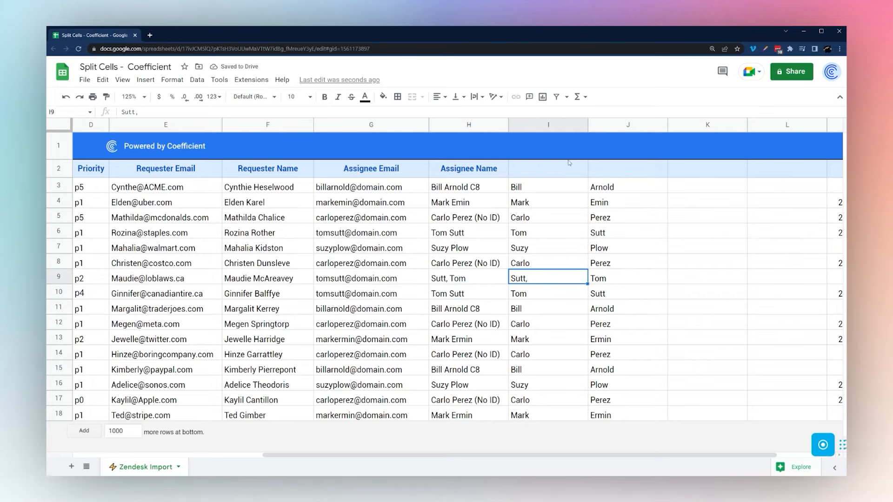
pyautogui.click(557, 125)
pyautogui.click(523, 279)
pyautogui.doubleClick(450, 280)
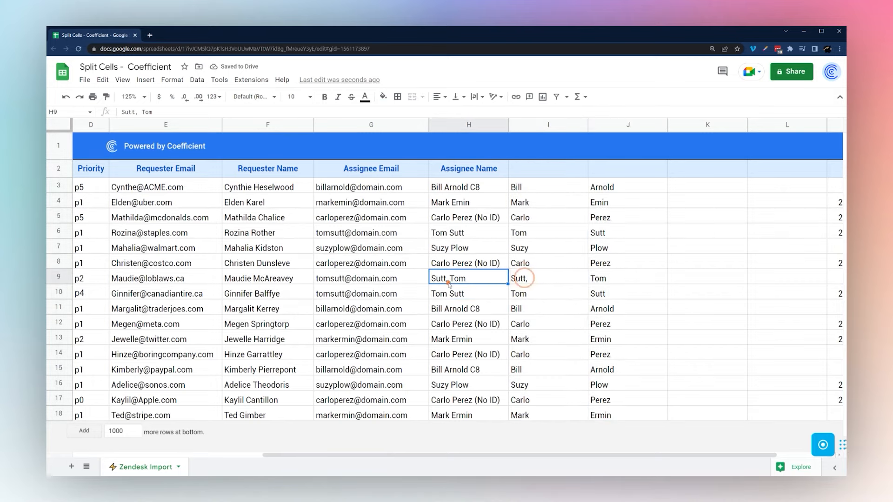
pyautogui.click(451, 278)
pyautogui.press('BackSpace')
pyautogui.press('Return')
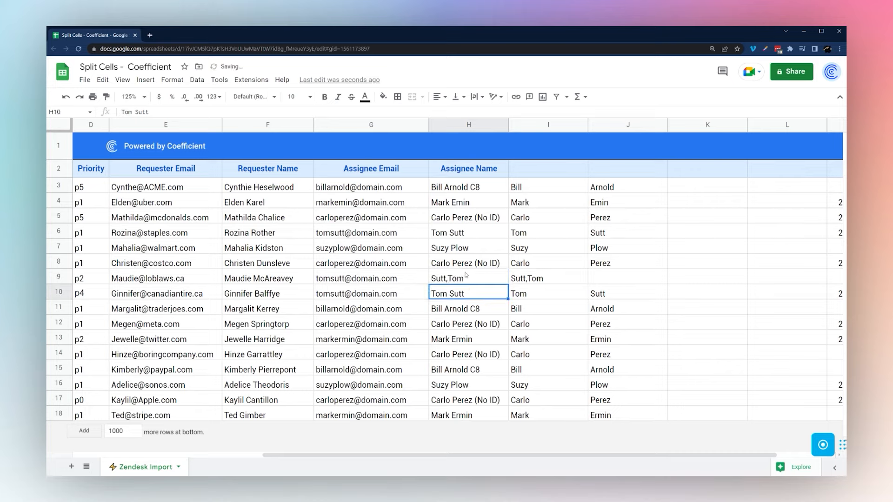
pyautogui.click(534, 280)
pyautogui.doubleClick(450, 280)
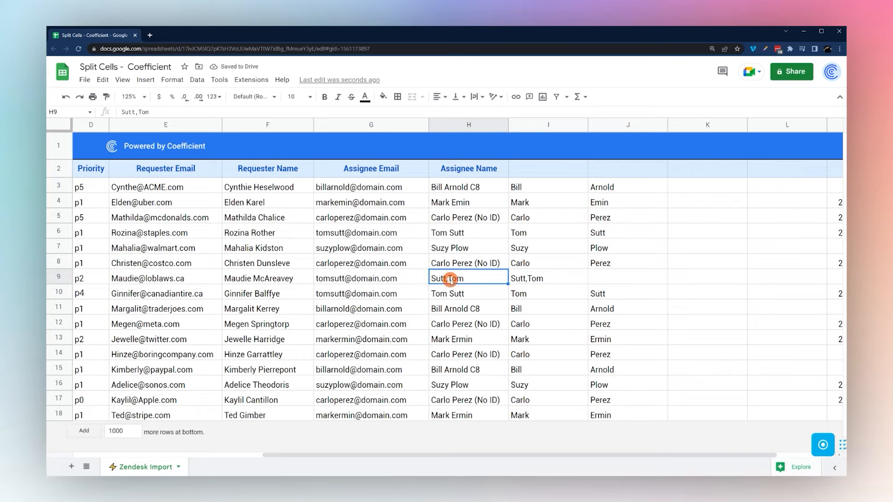
pyautogui.moveTo(448, 276); pyautogui.dragTo(411, 271)
pyautogui.press('BackSpace')
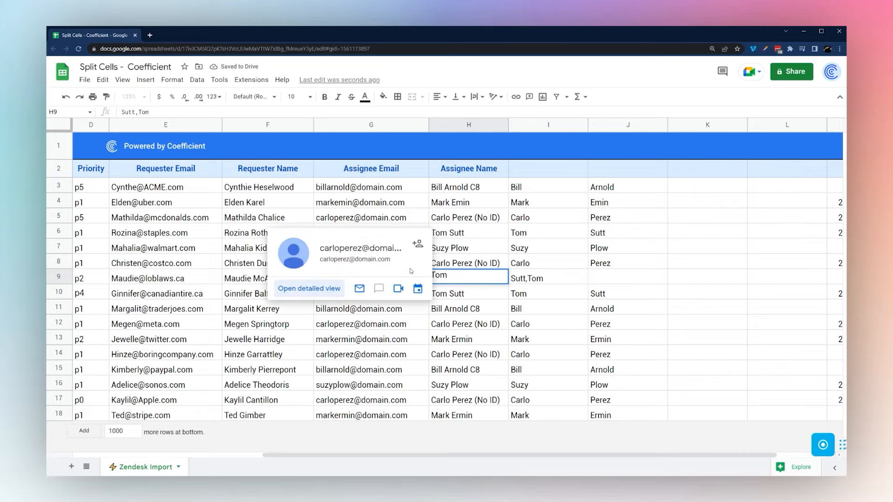
pyautogui.press('End')
pyautogui.write('Sutt')
pyautogui.press('Return')
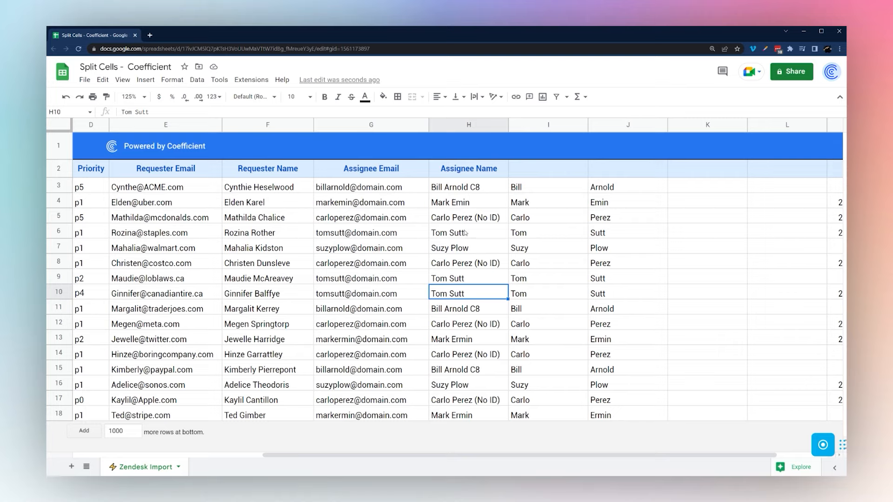
# Scroll back to column A and open the Extensions > Add-ons menu
pyautogui.moveTo(368, 281)
pyautogui.moveTo(474, 458); pyautogui.dragTo(255, 455)
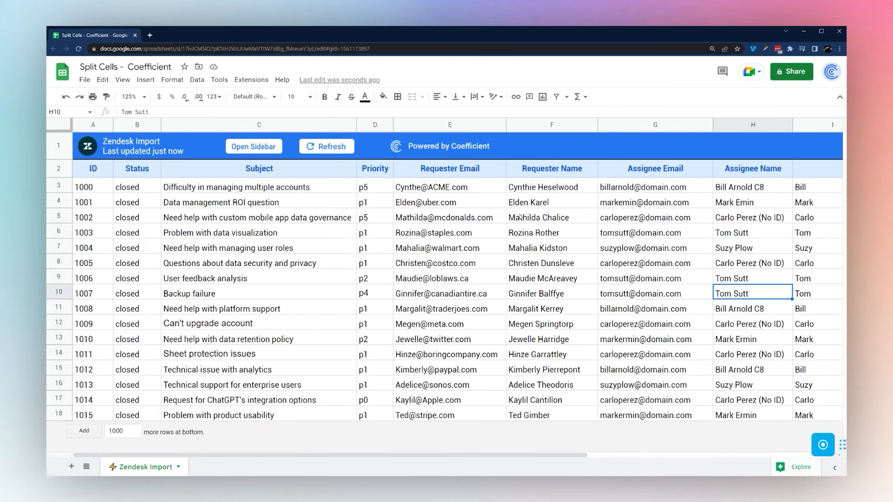
pyautogui.click(252, 80)
pyautogui.moveTo(260, 100)
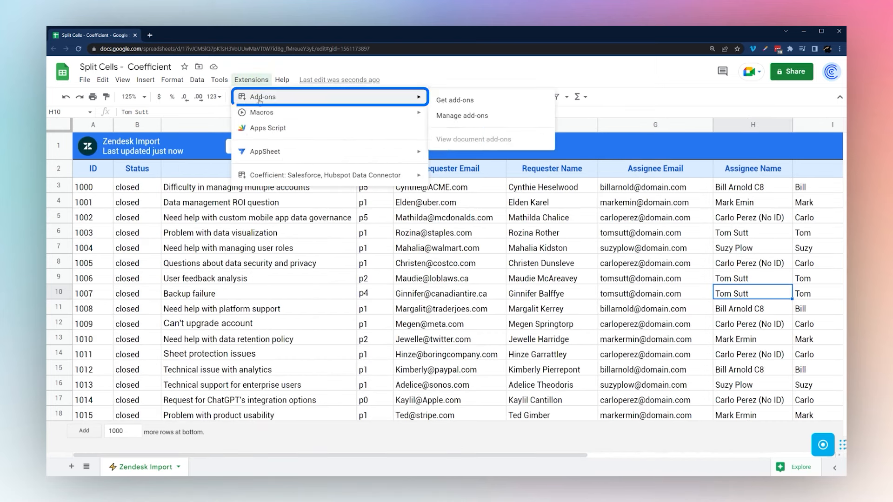